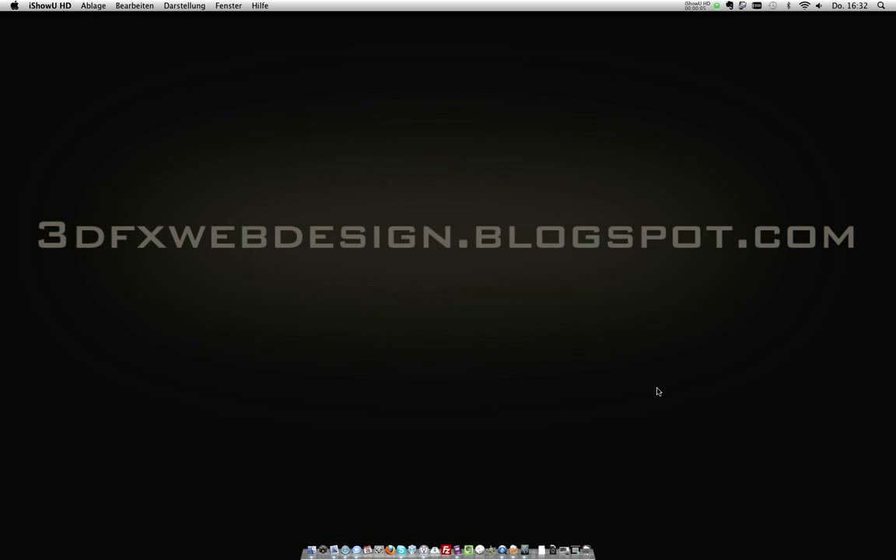
View the finished chair render in the website gallery, and close the picture and the browser window
{"action": "left_click", "coordinate": [576, 550]}
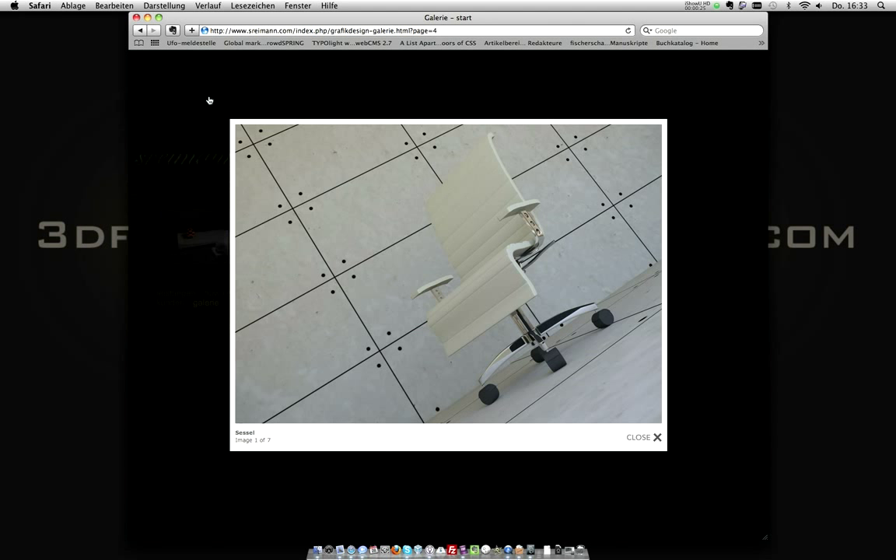
{"action": "left_click", "coordinate": [201, 211]}
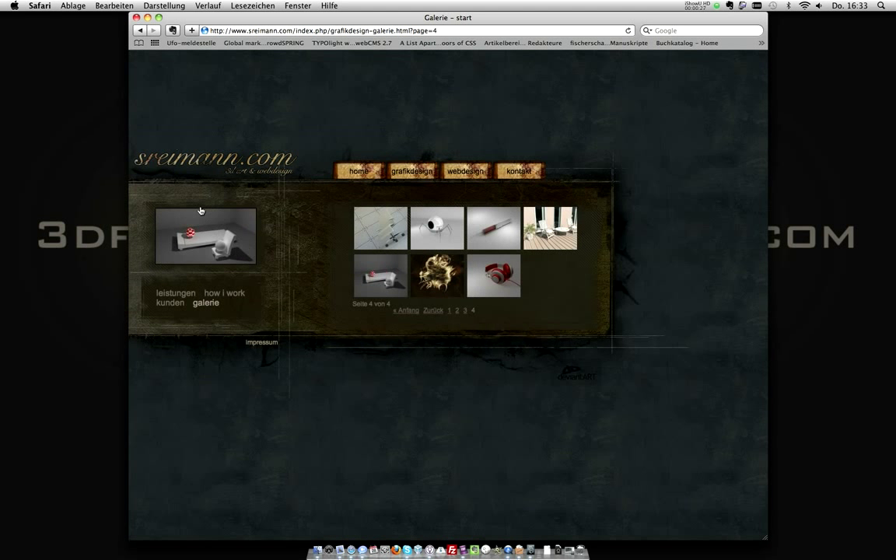
{"action": "left_click", "coordinate": [136, 17]}
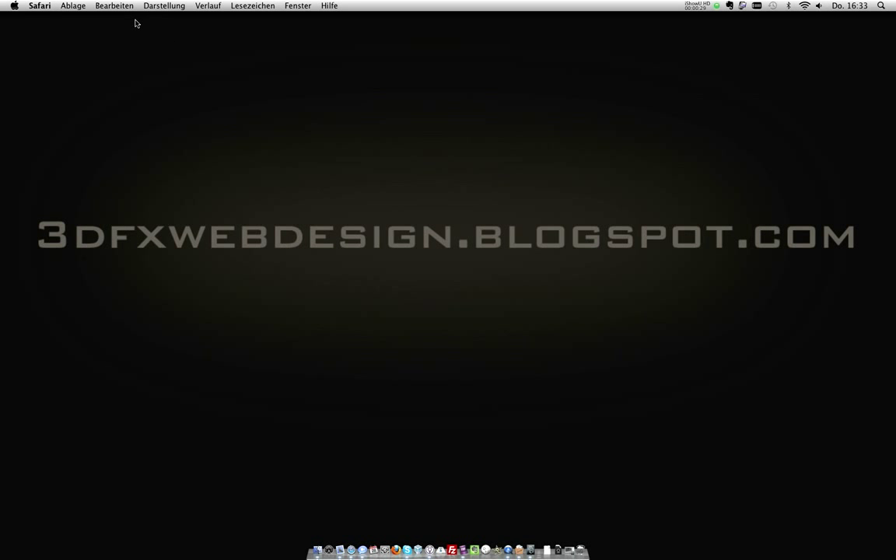
Switch to Maya and create a new area light in the chair room scene
{"action": "left_click", "coordinate": [572, 551]}
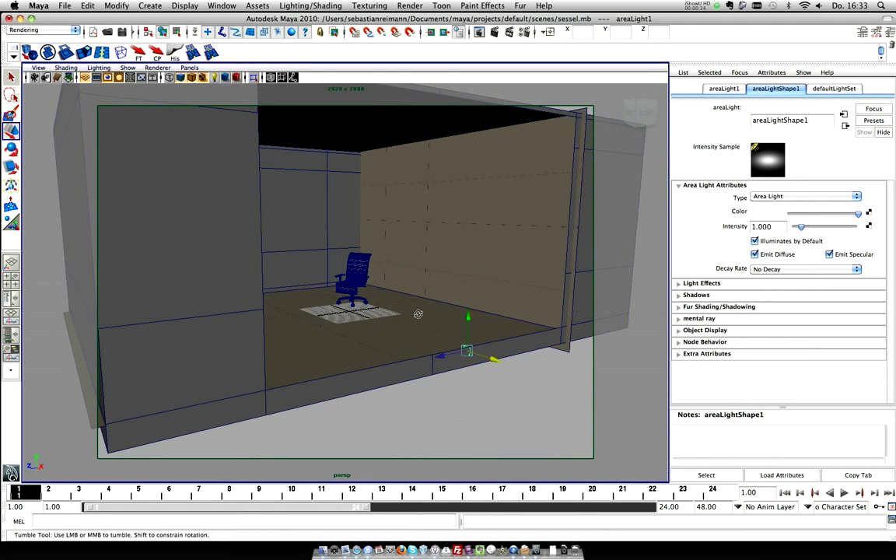
{"action": "left_click_drag", "start_coordinate": [423, 320], "coordinate": [358, 315], "text": "alt"}
{"action": "right_click_drag", "start_coordinate": [358, 315], "coordinate": [388, 304], "text": "alt"}
{"action": "left_click_drag", "start_coordinate": [388, 304], "coordinate": [440, 296], "text": "alt"}
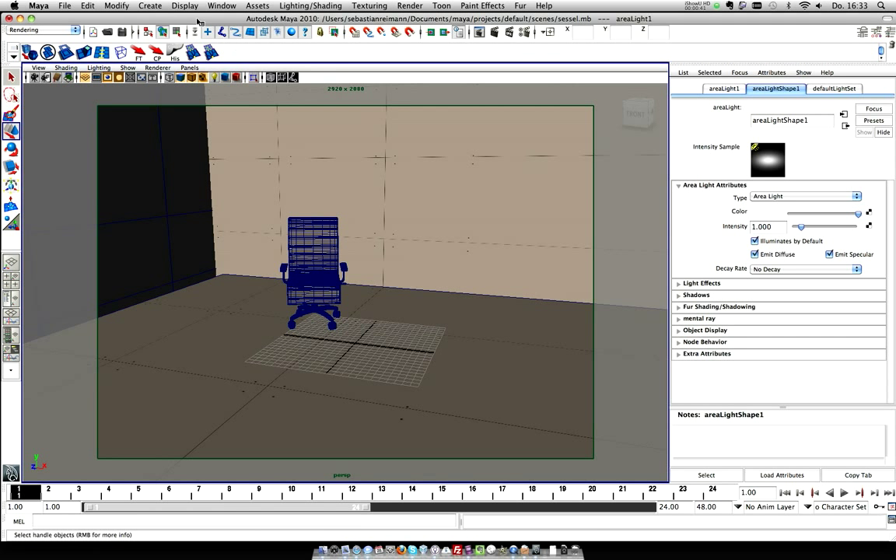
{"action": "left_click", "coordinate": [184, 5]}
{"action": "mouse_move", "coordinate": [148, 7]}
{"action": "mouse_move", "coordinate": [177, 45]}
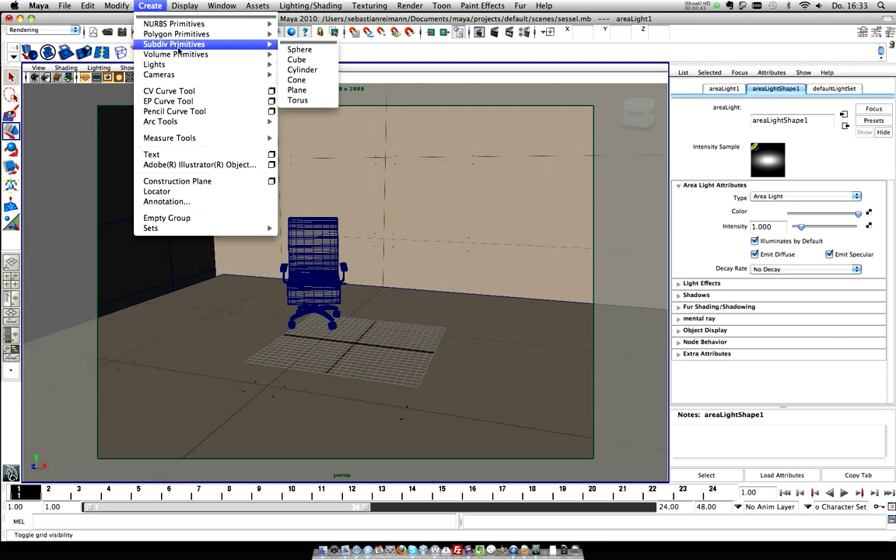
{"action": "mouse_move", "coordinate": [185, 65]}
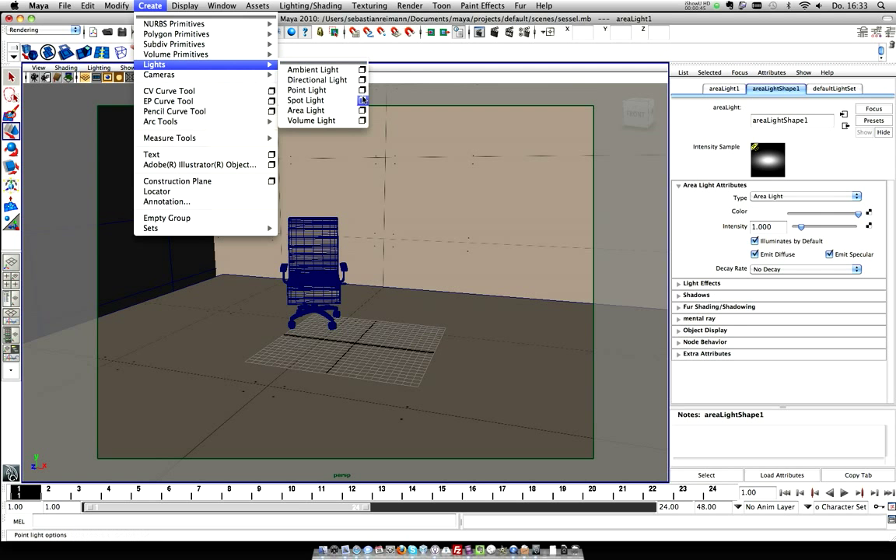
{"action": "left_click", "coordinate": [307, 111]}
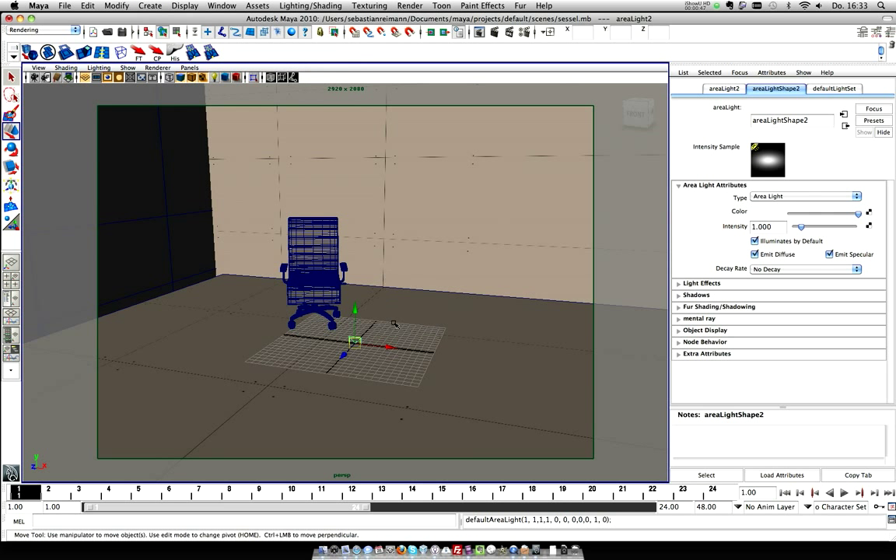
Move the new area light to about X 52, Y 24 and rotate it about 83 degrees around Y
{"action": "left_click_drag", "start_coordinate": [393, 349], "coordinate": [498, 382]}
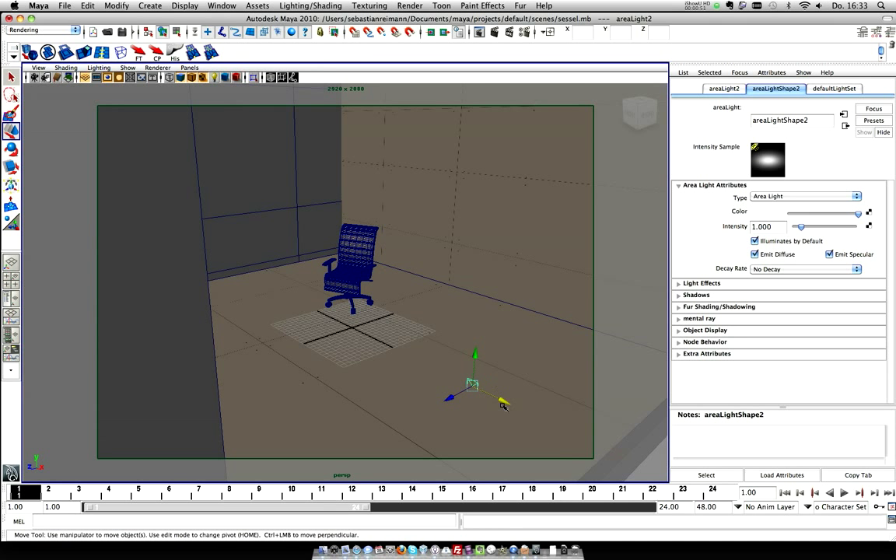
{"action": "left_click", "coordinate": [512, 389]}
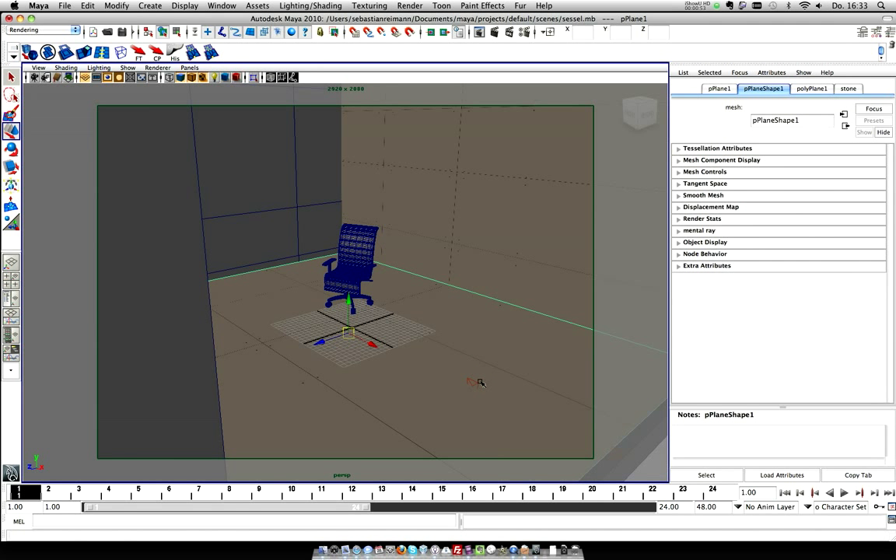
{"action": "left_click", "coordinate": [476, 384]}
{"action": "left_click_drag", "start_coordinate": [472, 382], "coordinate": [474, 272]}
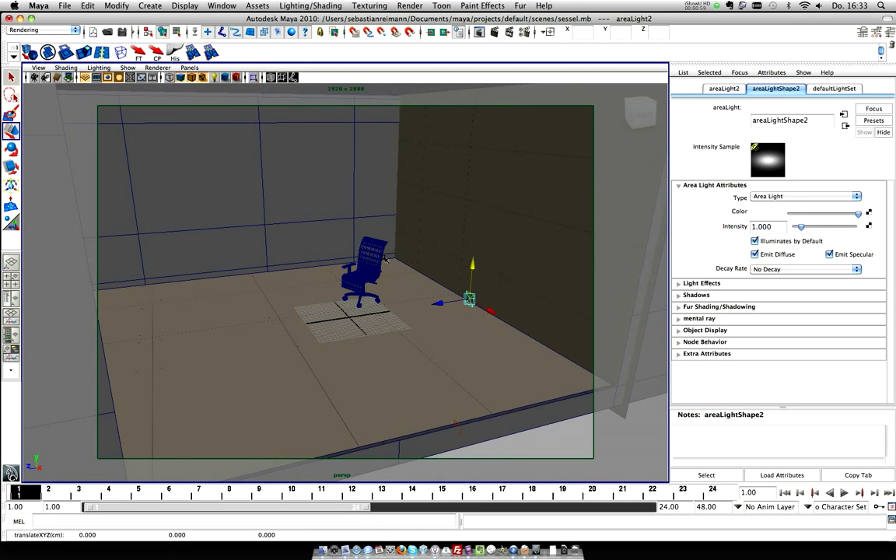
{"action": "left_click", "coordinate": [10, 155]}
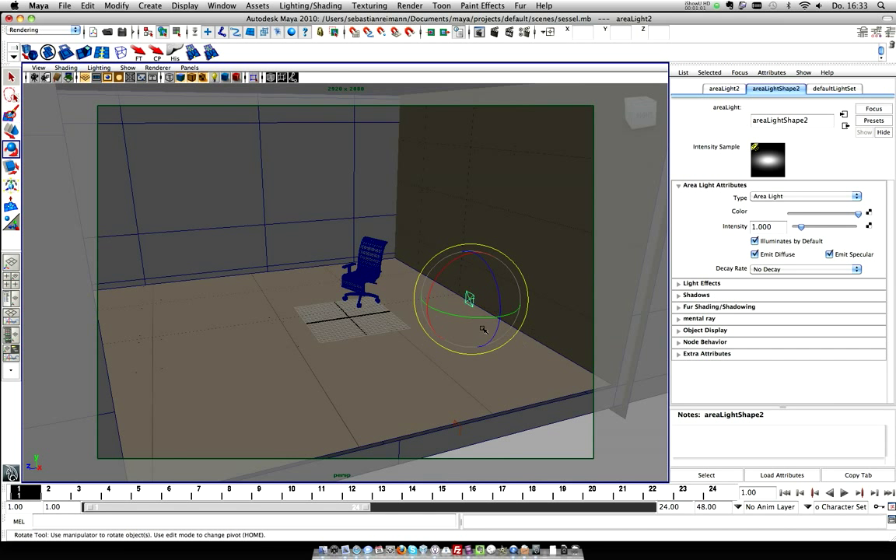
{"action": "left_click_drag", "start_coordinate": [466, 317], "coordinate": [537, 320]}
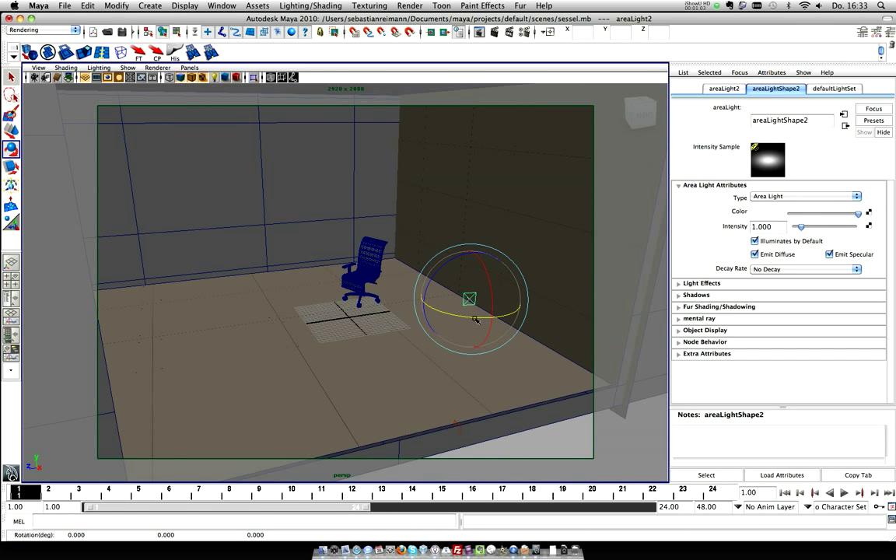
Delete the old area light, areaLight1, at the front edge of the floor
{"action": "left_click", "coordinate": [462, 428]}
{"action": "left_click", "coordinate": [455, 430]}
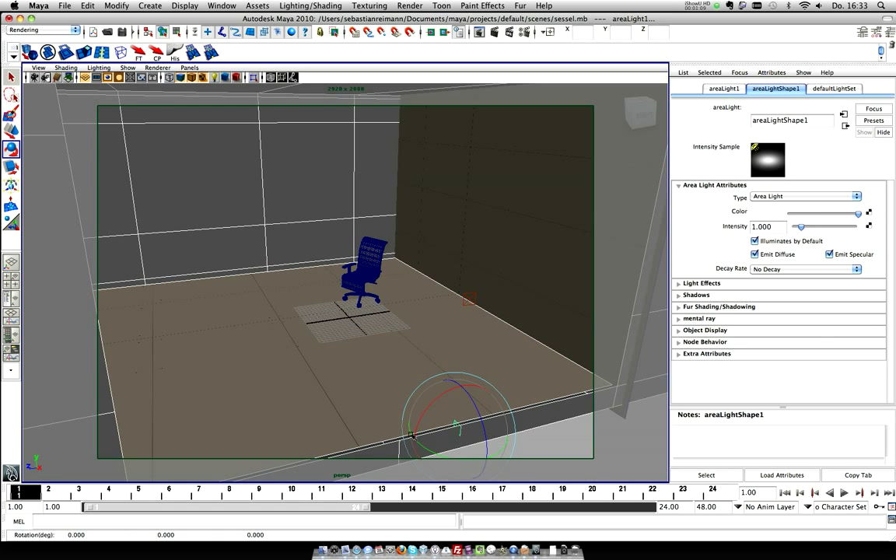
{"action": "key", "text": "e"}
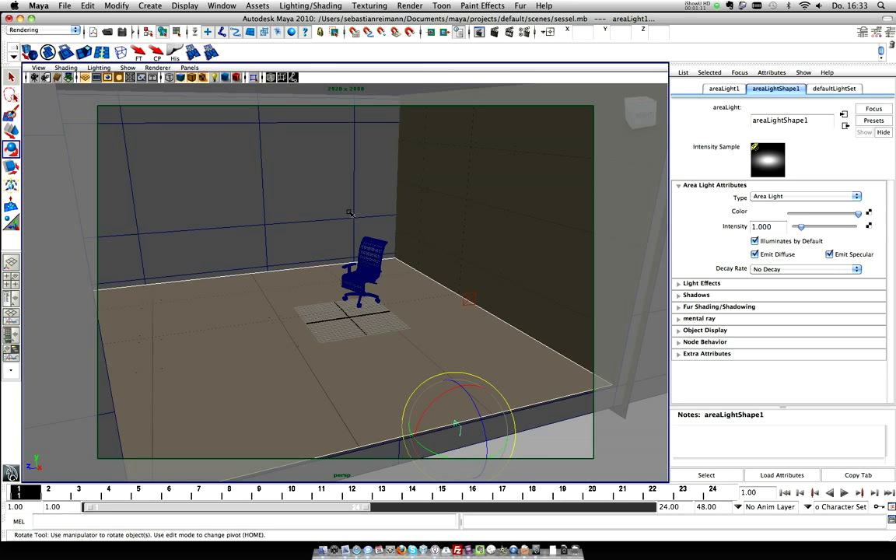
{"action": "key", "text": "Delete"}
{"action": "key", "text": "ctrl+z"}
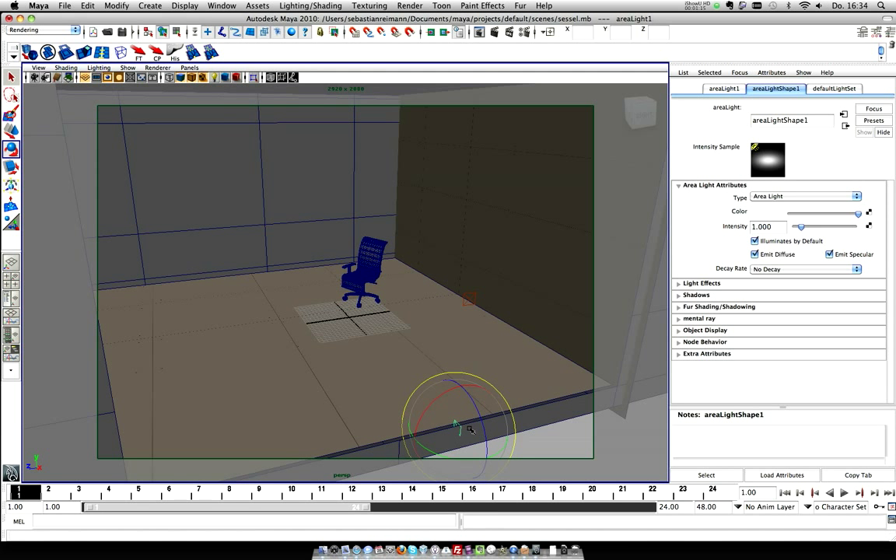
{"action": "key", "text": "Delete"}
{"action": "key", "text": "ctrl+z"}
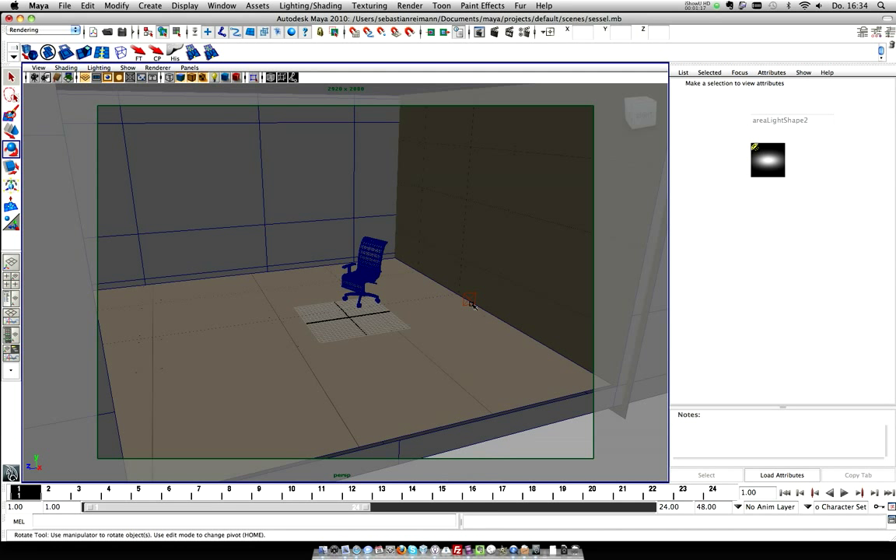
Scale up the remaining area light to about 40 in X and 26 in Y and Z
{"action": "left_click", "coordinate": [10, 167]}
{"action": "left_click_drag", "start_coordinate": [470, 298], "coordinate": [775, 302]}
{"action": "left_click_drag", "start_coordinate": [511, 295], "coordinate": [625, 273]}
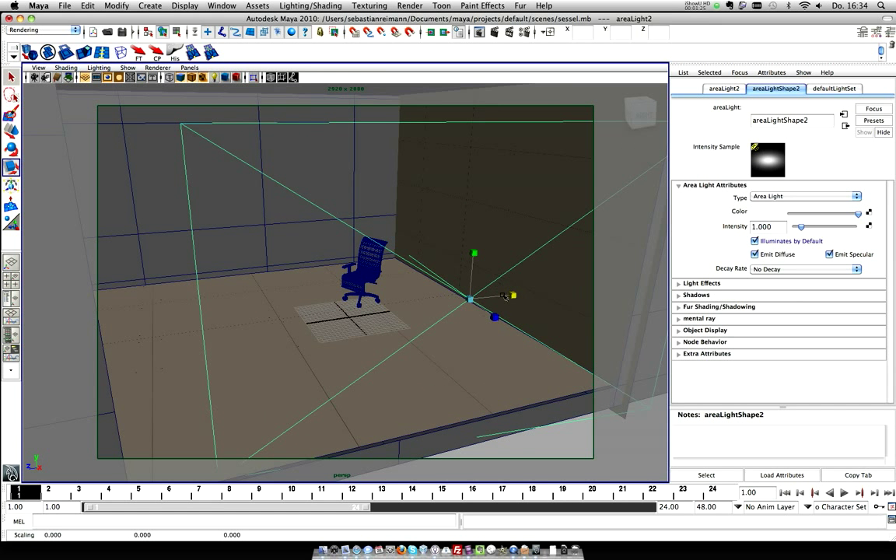
Set the area light's Rotate Y to 90 and Rotate Z to 0
{"action": "left_click", "coordinate": [724, 88]}
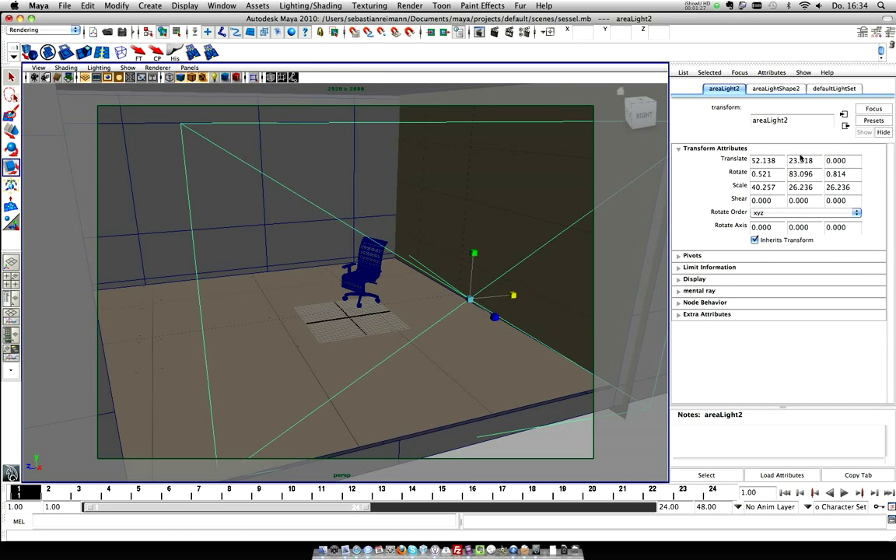
{"action": "left_click", "coordinate": [820, 174]}
{"action": "type", "text": "90"}
{"action": "key", "text": "Return"}
{"action": "left_click", "coordinate": [855, 174]}
{"action": "type", "text": "0"}
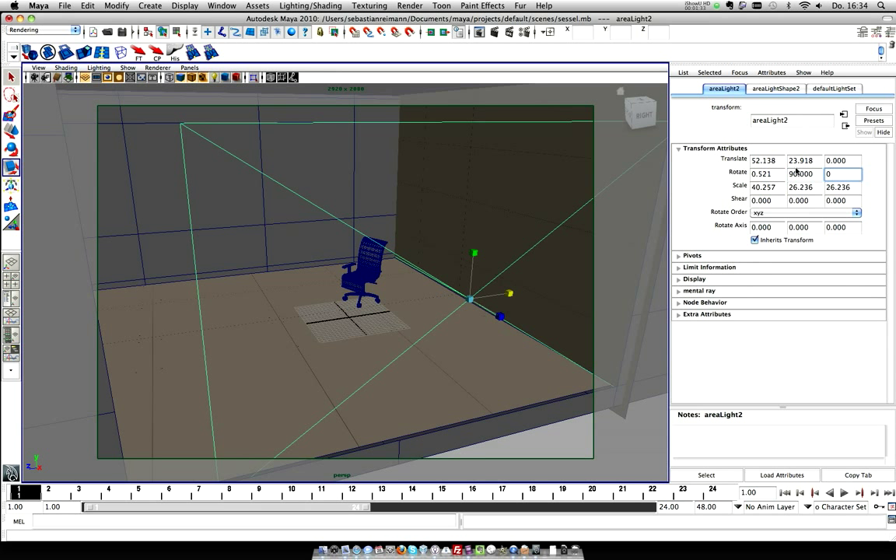
{"action": "key", "text": "Return"}
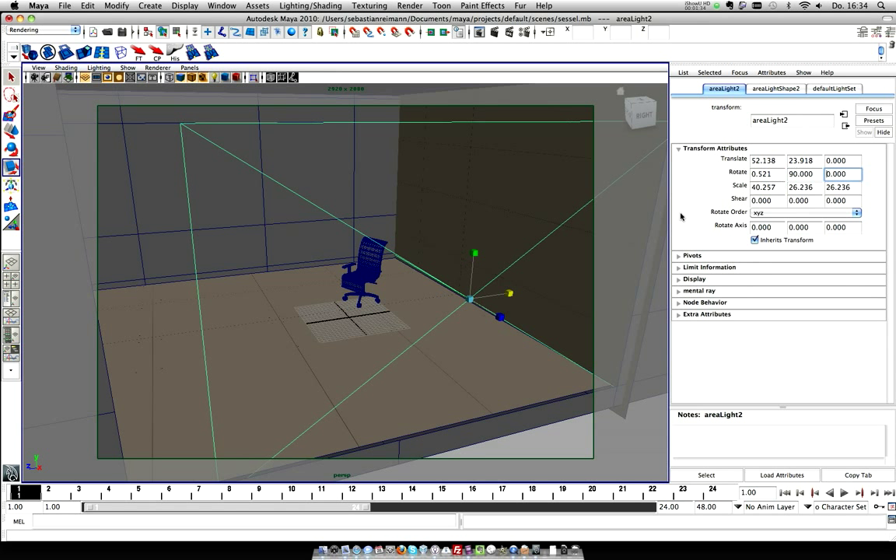
Move the area light to the room's opening, at about X 59.5, Y 29, Z 9.2
{"action": "left_click", "coordinate": [11, 130]}
{"action": "right_click_drag", "start_coordinate": [549, 337], "coordinate": [510, 338], "text": "alt"}
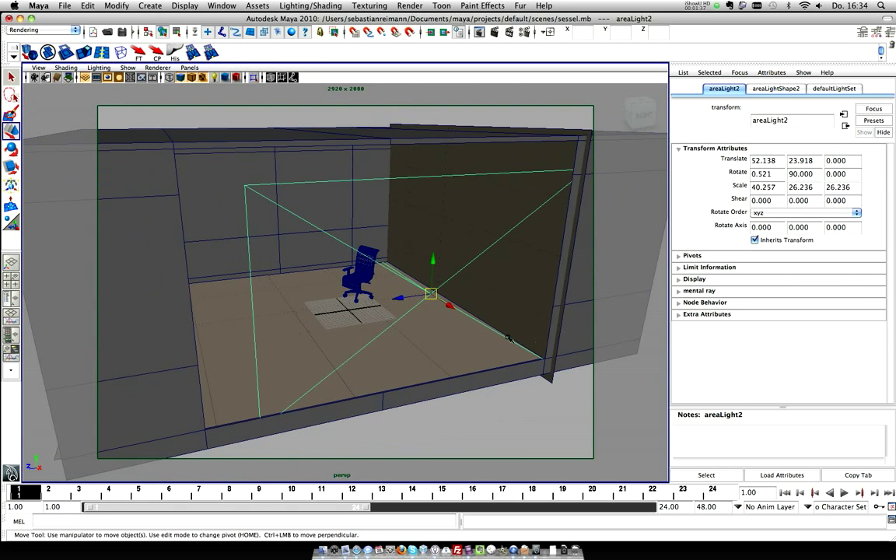
{"action": "left_click_drag", "start_coordinate": [449, 304], "coordinate": [531, 356]}
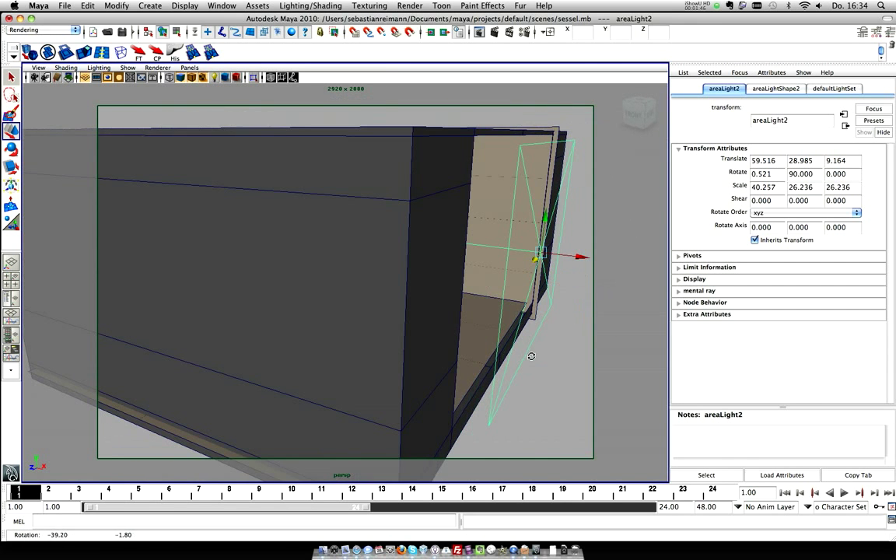
Enable ray trace shadows on the area light and set Shadow Rays to 5
{"action": "left_click", "coordinate": [778, 89]}
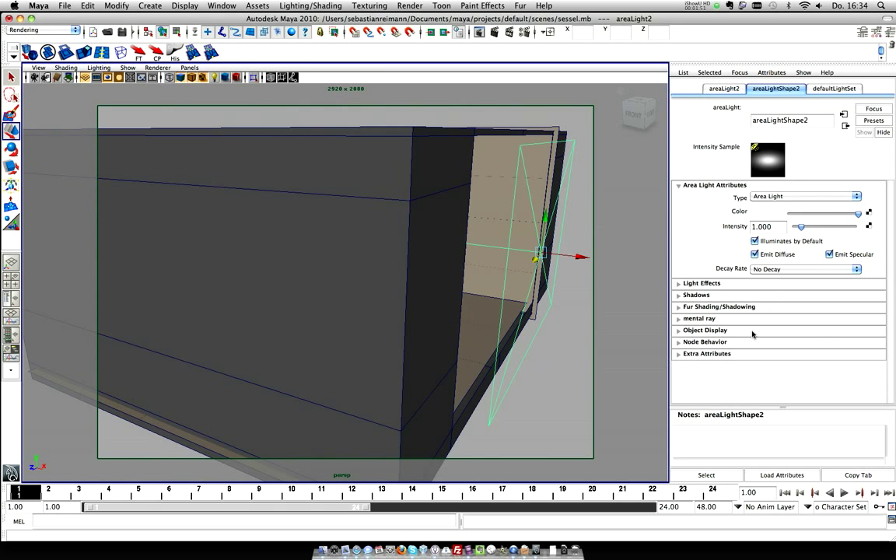
{"action": "left_click", "coordinate": [677, 295]}
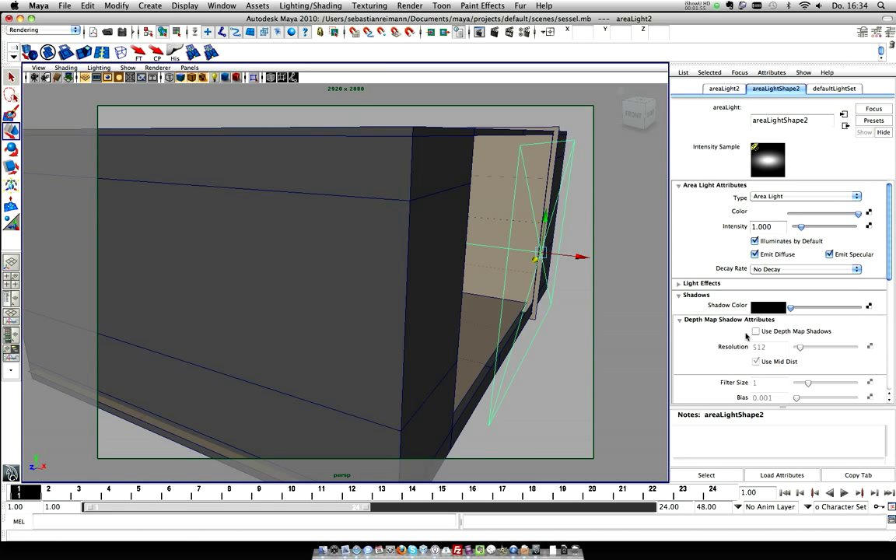
{"action": "scroll", "coordinate": [744, 336], "scroll_direction": "down", "scroll_amount": 3}
{"action": "scroll", "coordinate": [745, 336], "scroll_direction": "down", "scroll_amount": 5}
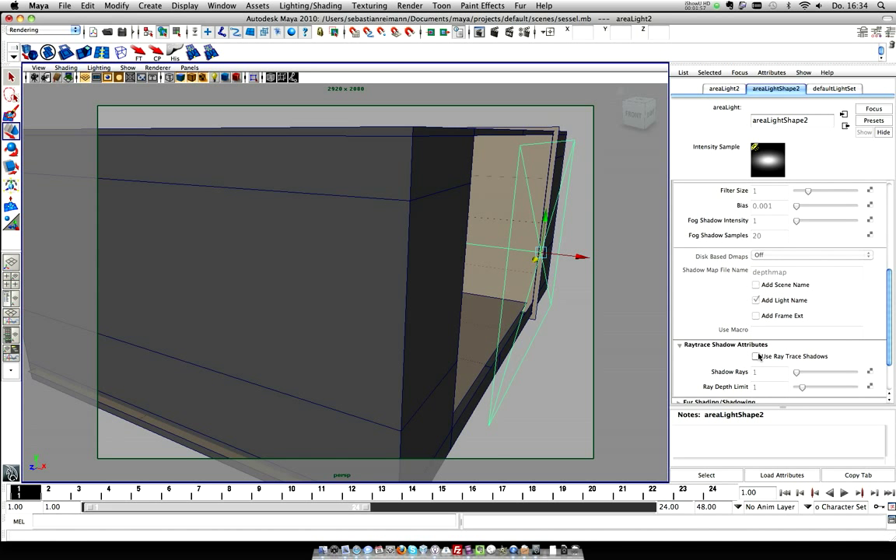
{"action": "left_click", "coordinate": [756, 356]}
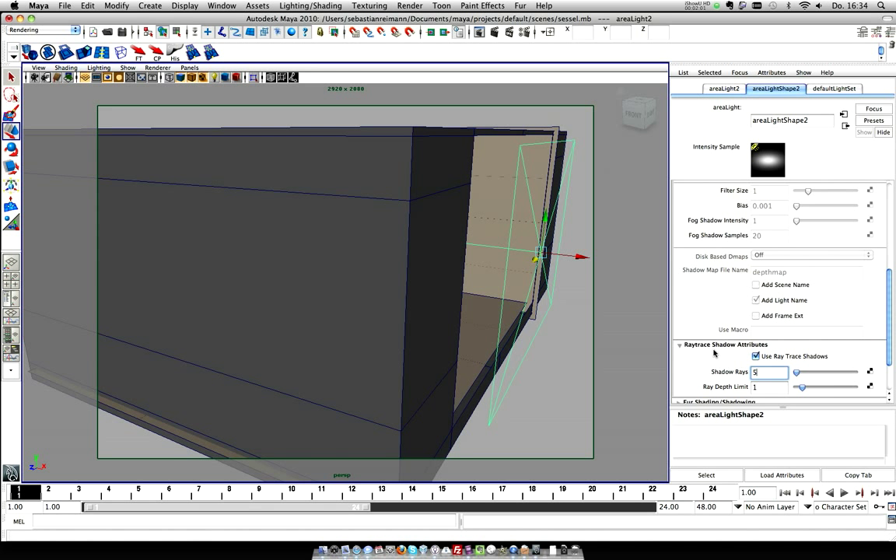
{"action": "scroll", "coordinate": [714, 352], "scroll_direction": "down", "scroll_amount": 3}
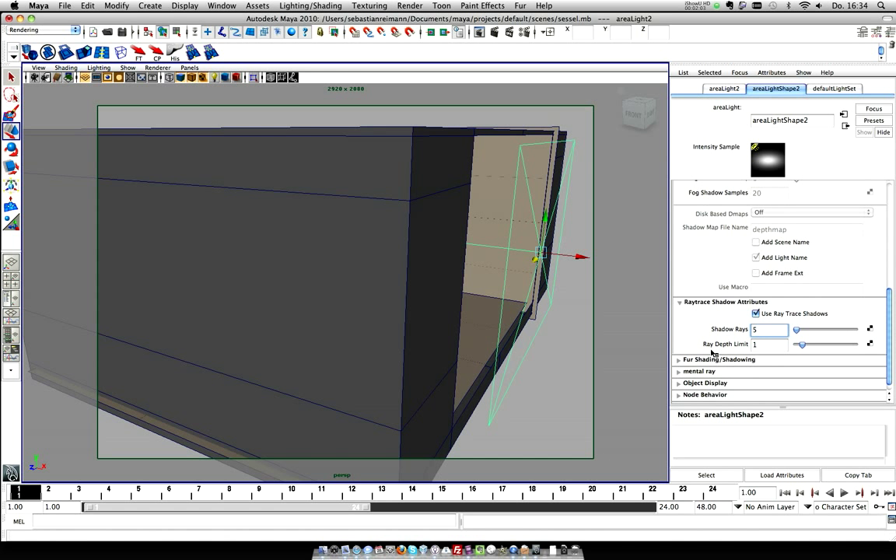
{"action": "scroll", "coordinate": [713, 319], "scroll_direction": "down", "scroll_amount": 1}
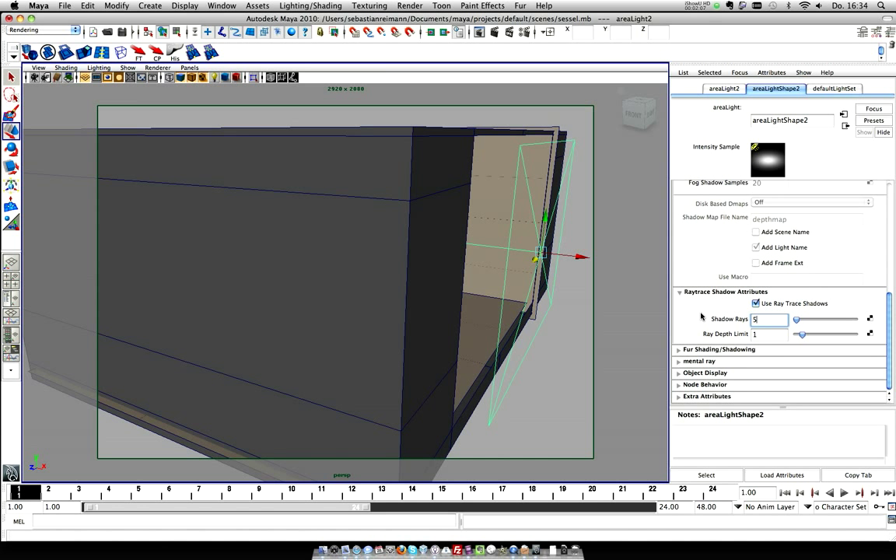
Enable Use Light Shape and Visible in the light's mental ray area light settings
{"action": "left_click", "coordinate": [679, 363]}
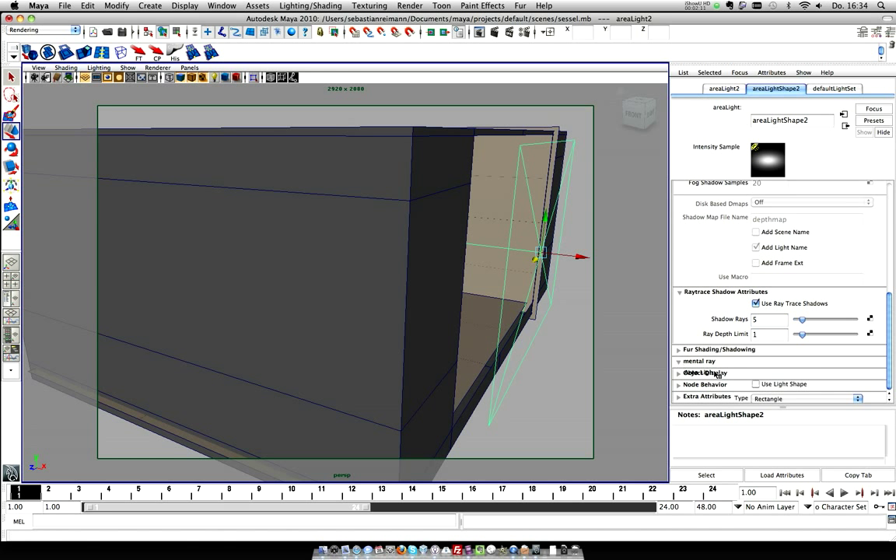
{"action": "scroll", "coordinate": [703, 361], "scroll_direction": "down", "scroll_amount": 5}
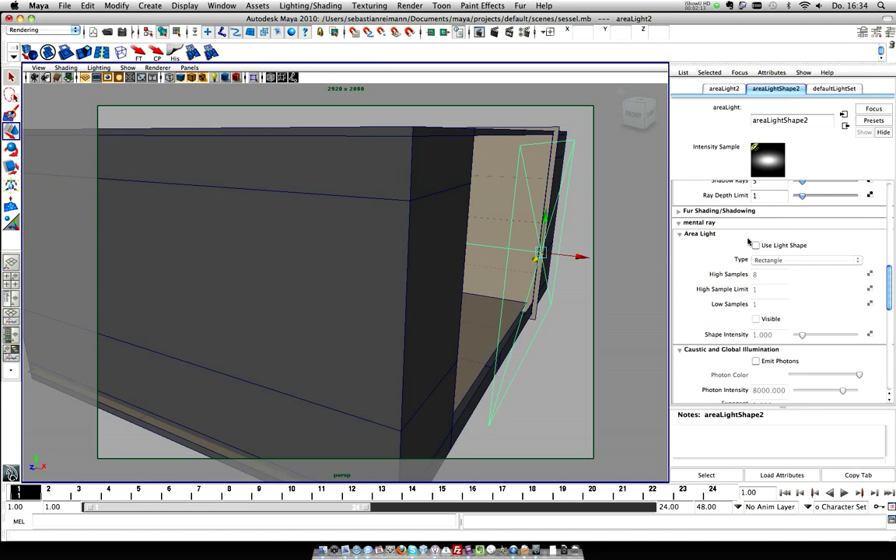
{"action": "left_click", "coordinate": [756, 246]}
{"action": "left_click", "coordinate": [755, 319]}
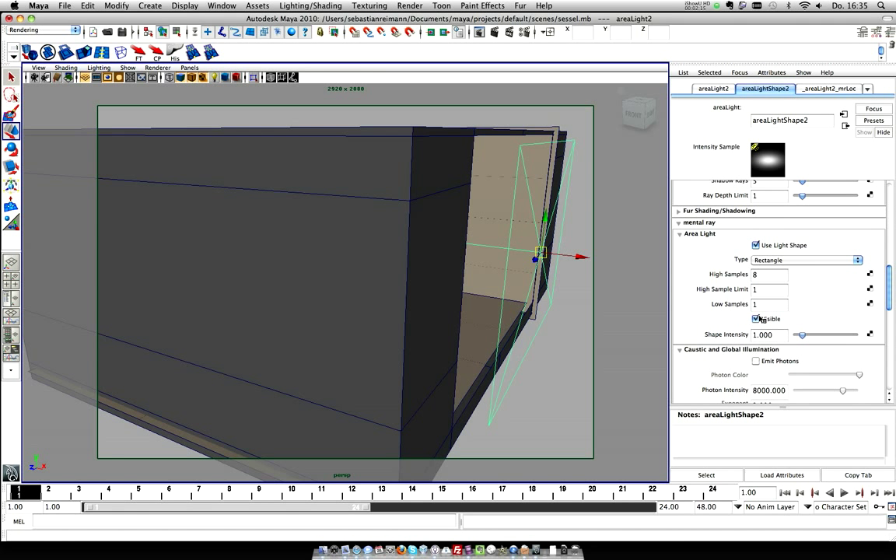
Assign a mia_portal_light node as the area light's custom mental ray Light Shader
{"action": "scroll", "coordinate": [750, 297], "scroll_direction": "down", "scroll_amount": 10}
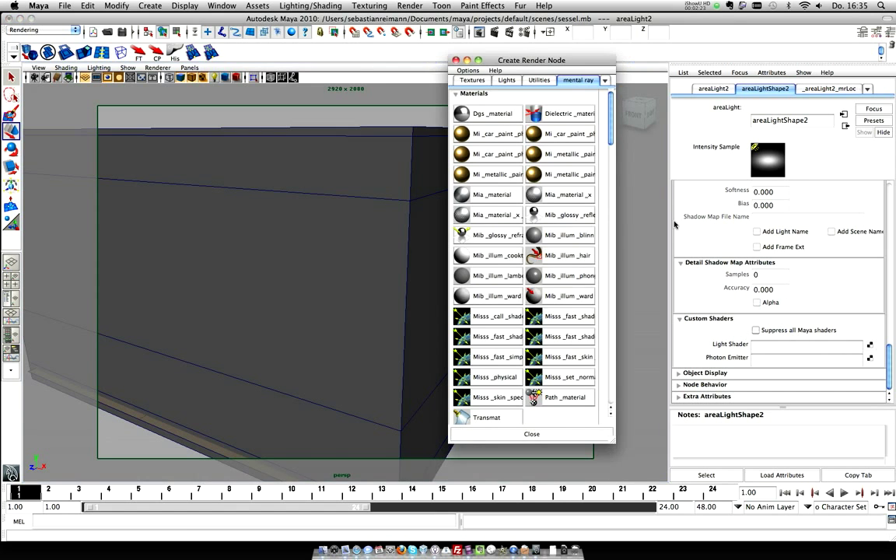
{"action": "scroll", "coordinate": [609, 115], "scroll_direction": "down", "scroll_amount": 10}
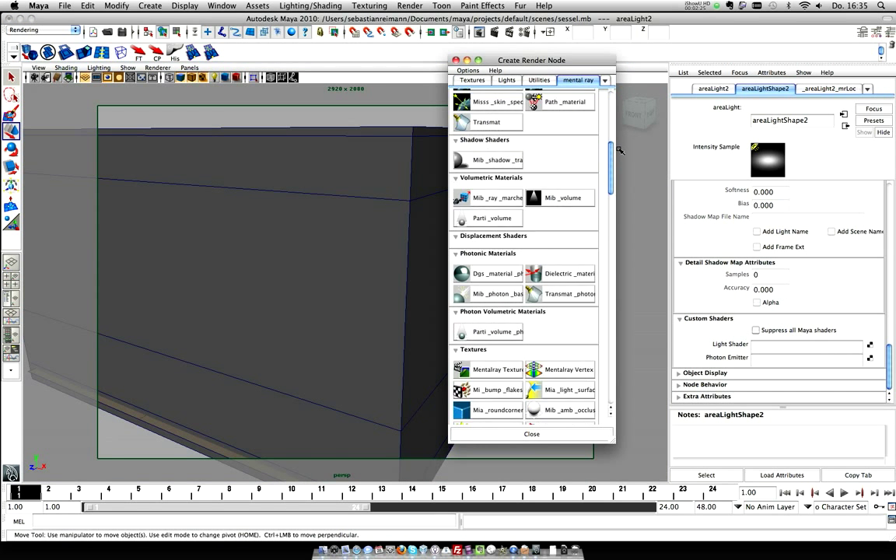
{"action": "scroll", "coordinate": [594, 265], "scroll_direction": "down", "scroll_amount": 8}
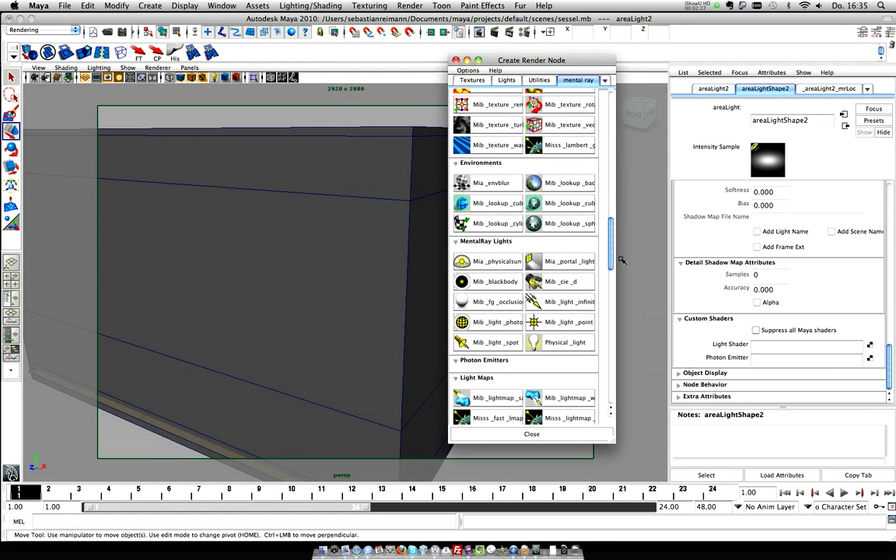
{"action": "left_click", "coordinate": [577, 262]}
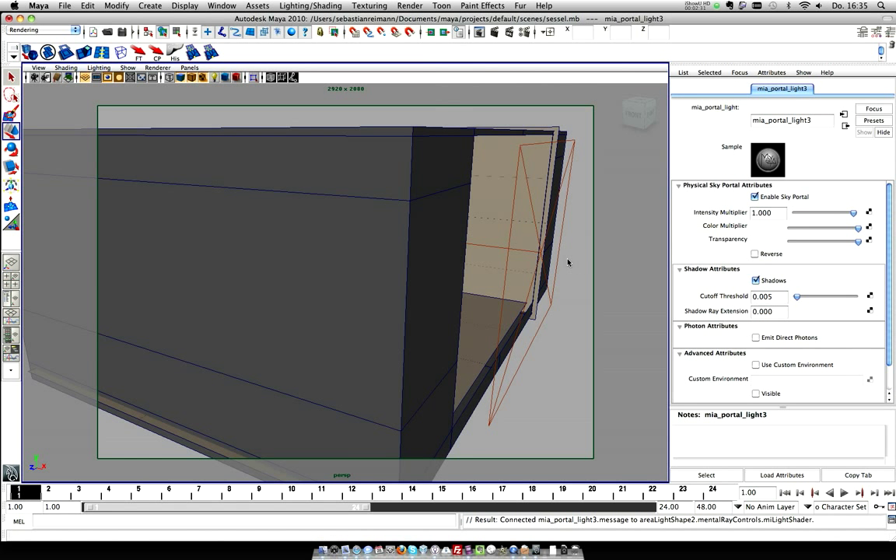
Create a Physical Sun and Sky environment in the mental ray indirect lighting render settings
{"action": "left_click_drag", "start_coordinate": [389, 255], "coordinate": [366, 236], "text": "alt"}
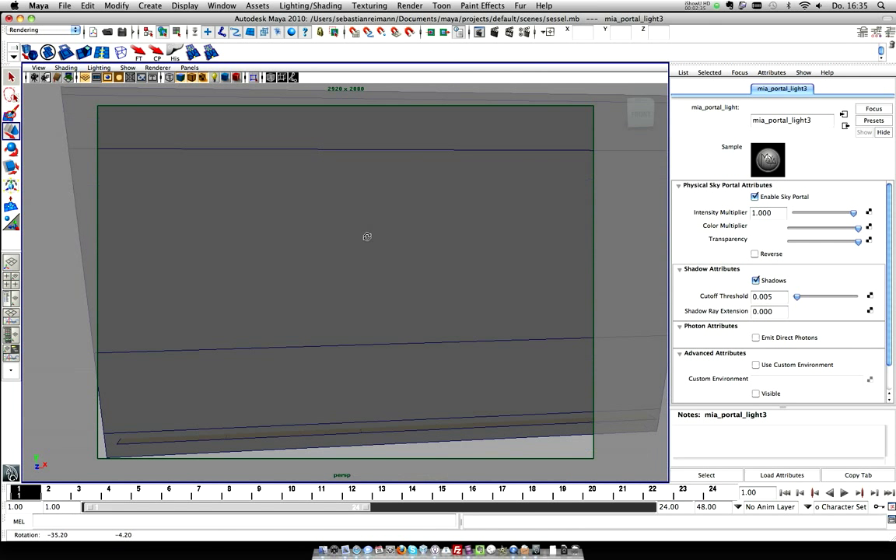
{"action": "mouse_move", "coordinate": [356, 221]}
{"action": "right_mouse_down", "text": "alt"}
{"action": "mouse_move", "coordinate": [412, 249]}
{"action": "mouse_move", "coordinate": [373, 224]}
{"action": "right_mouse_up", "text": "alt"}
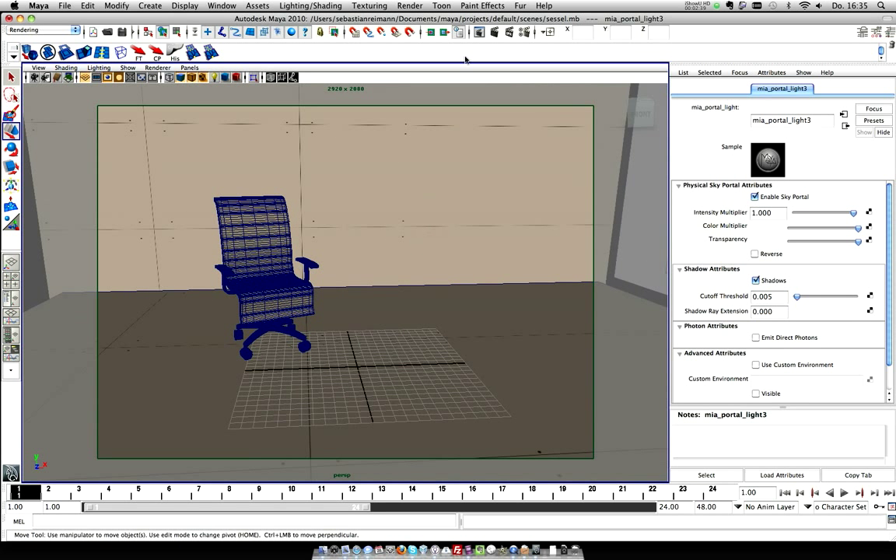
{"action": "left_click", "coordinate": [523, 33]}
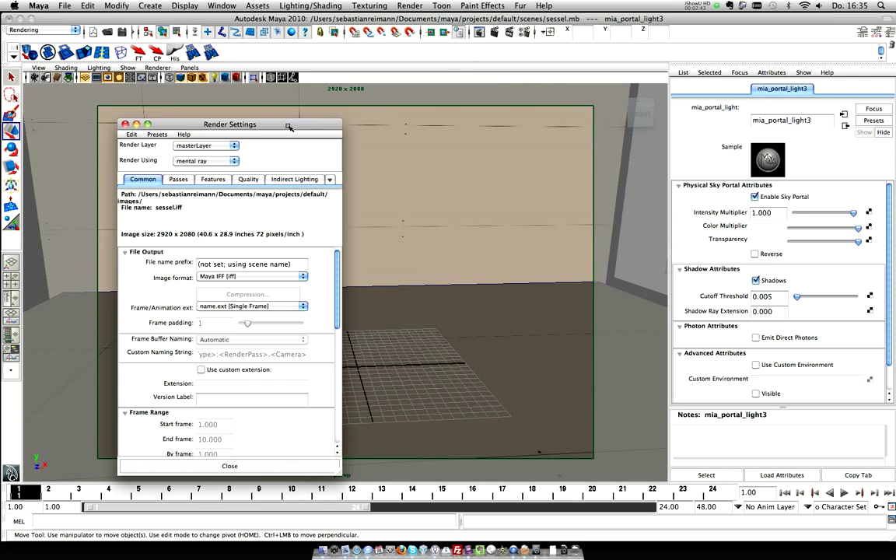
{"action": "left_click_drag", "start_coordinate": [289, 126], "coordinate": [713, 40]}
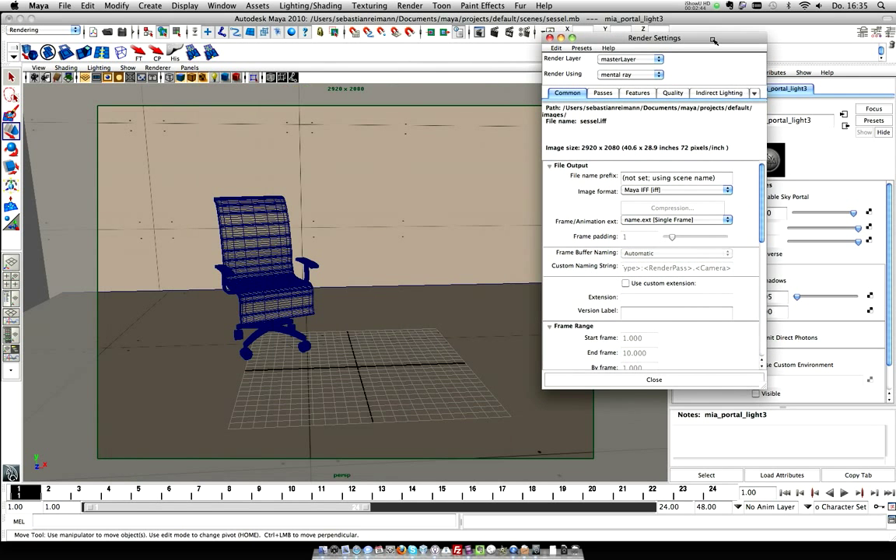
{"action": "left_click", "coordinate": [706, 92]}
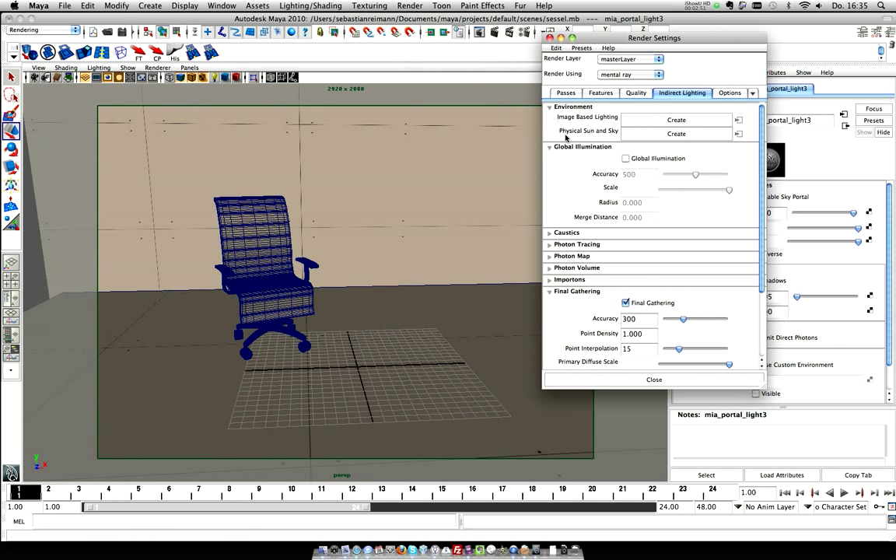
{"action": "left_click", "coordinate": [667, 134]}
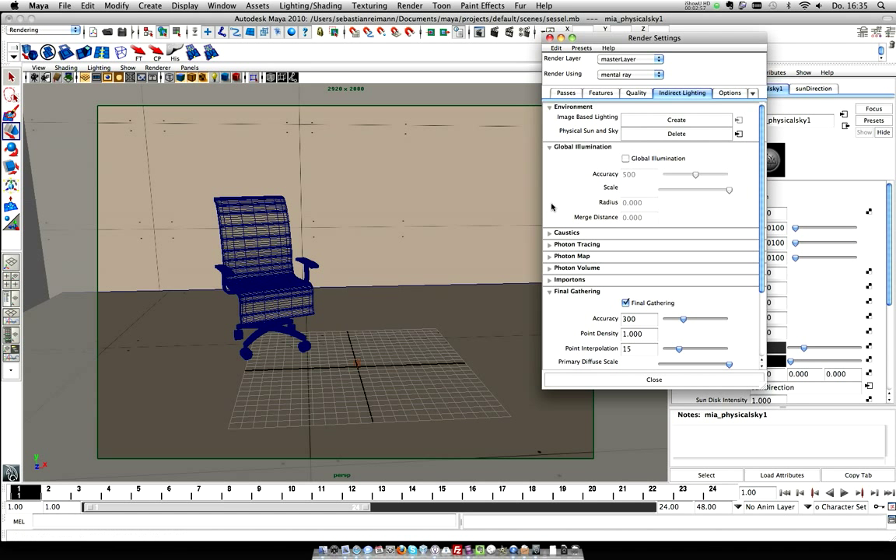
Select the sun direction light at the grid's origin and raise it vertically above the floor
{"action": "left_click", "coordinate": [366, 364]}
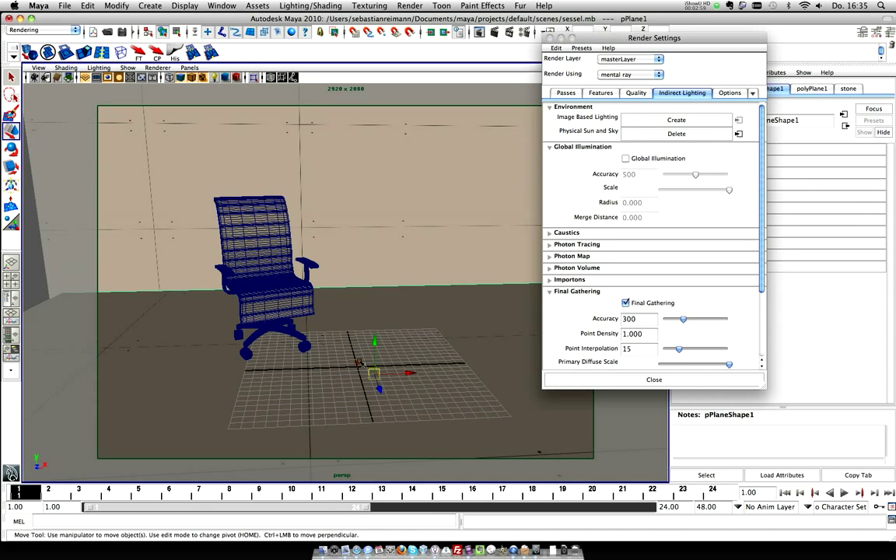
{"action": "left_click", "coordinate": [360, 363]}
{"action": "left_click_drag", "start_coordinate": [636, 41], "coordinate": [787, 99]}
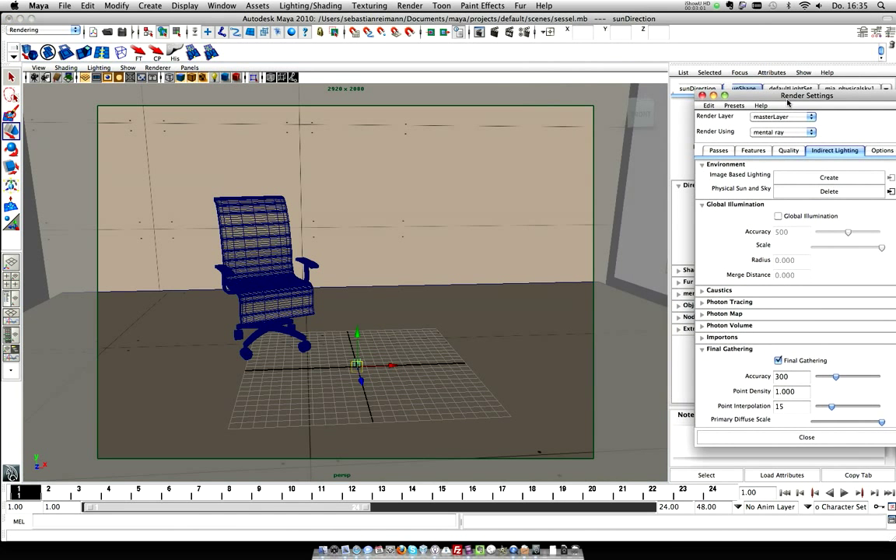
{"action": "left_click_drag", "start_coordinate": [432, 374], "coordinate": [304, 353], "text": "alt"}
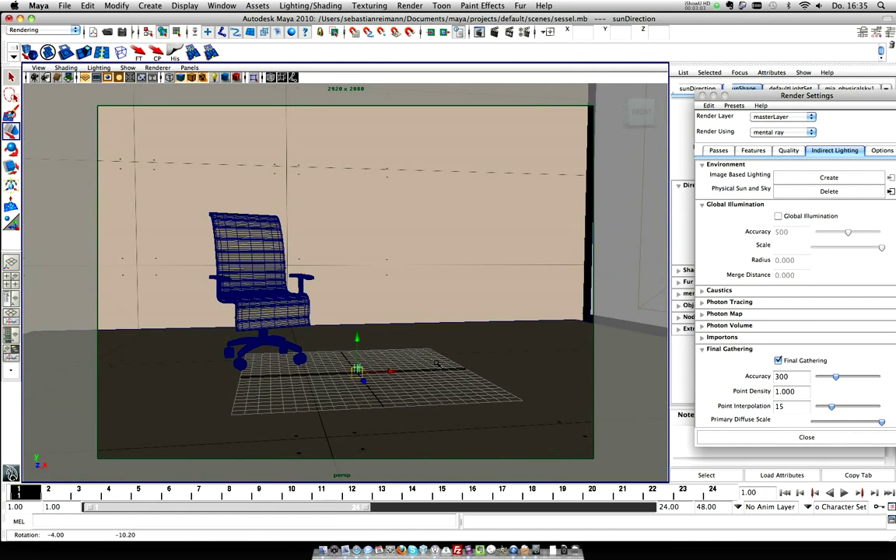
{"action": "left_click_drag", "start_coordinate": [360, 345], "coordinate": [360, 305]}
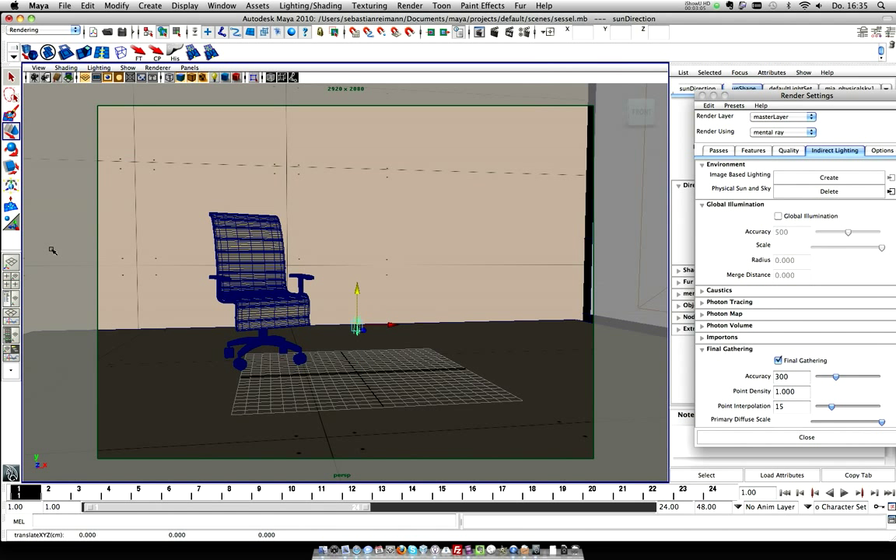
Rotate the sun direction light so its rays slant diagonally into the room from the opening's side
{"action": "left_click", "coordinate": [16, 151]}
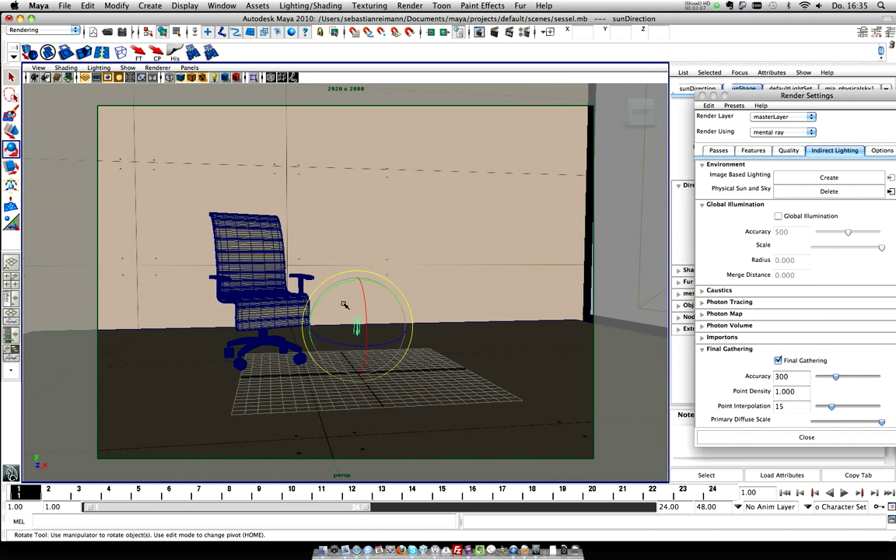
{"action": "left_click_drag", "start_coordinate": [303, 263], "coordinate": [451, 330]}
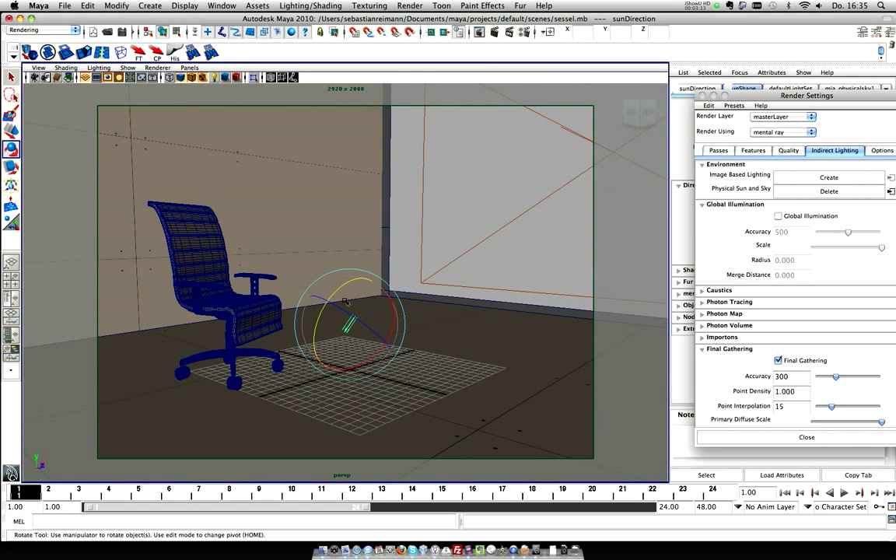
{"action": "left_click_drag", "start_coordinate": [346, 301], "coordinate": [373, 300], "text": "alt"}
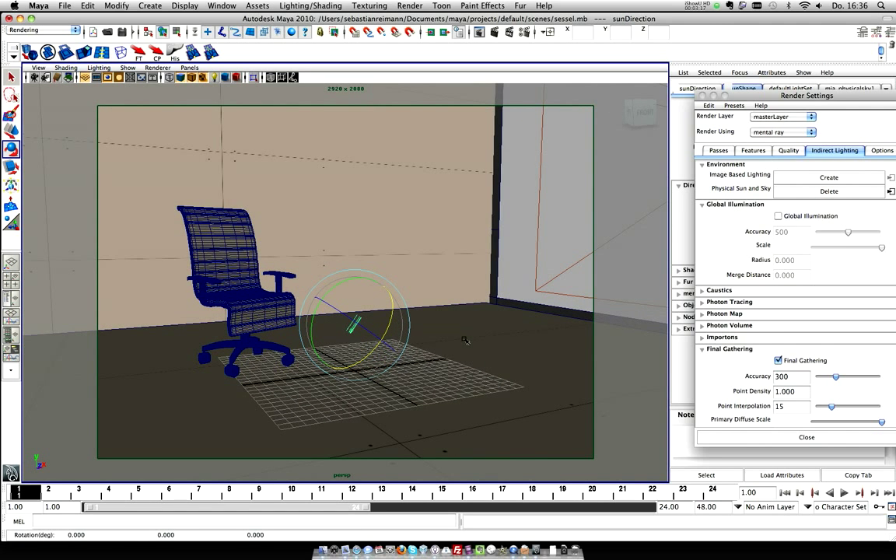
{"action": "left_click_drag", "start_coordinate": [464, 339], "coordinate": [435, 334], "text": "alt"}
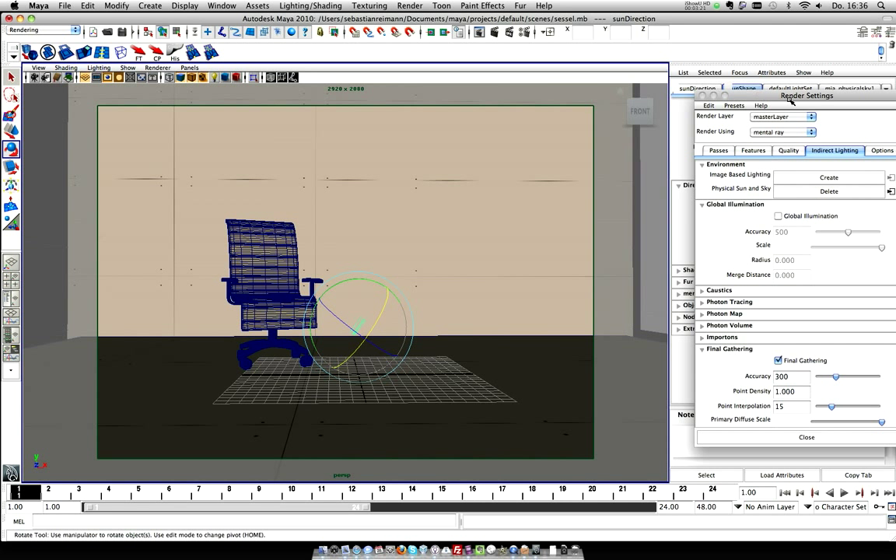
Open the mia_physicalsky1 attributes to examine the physical sky's shading settings
{"action": "left_click_drag", "start_coordinate": [767, 95], "coordinate": [401, 84]}
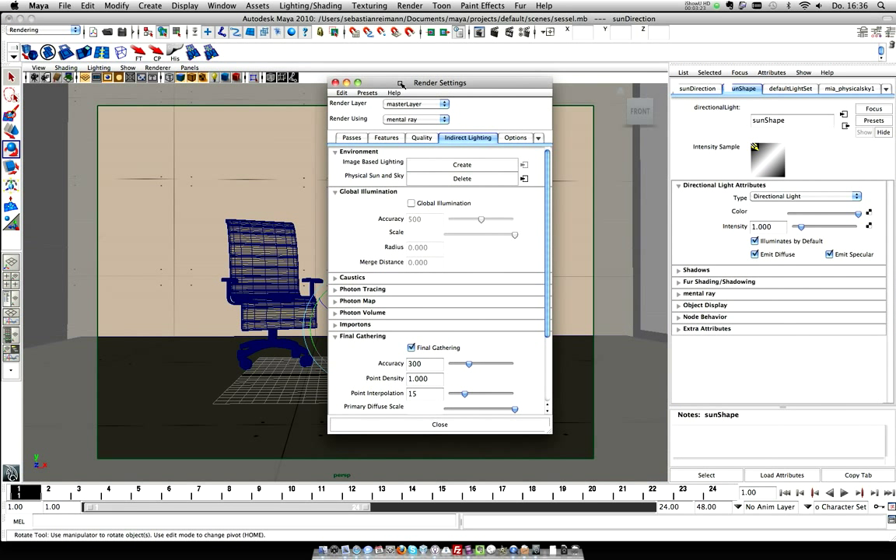
{"action": "left_click", "coordinate": [835, 89]}
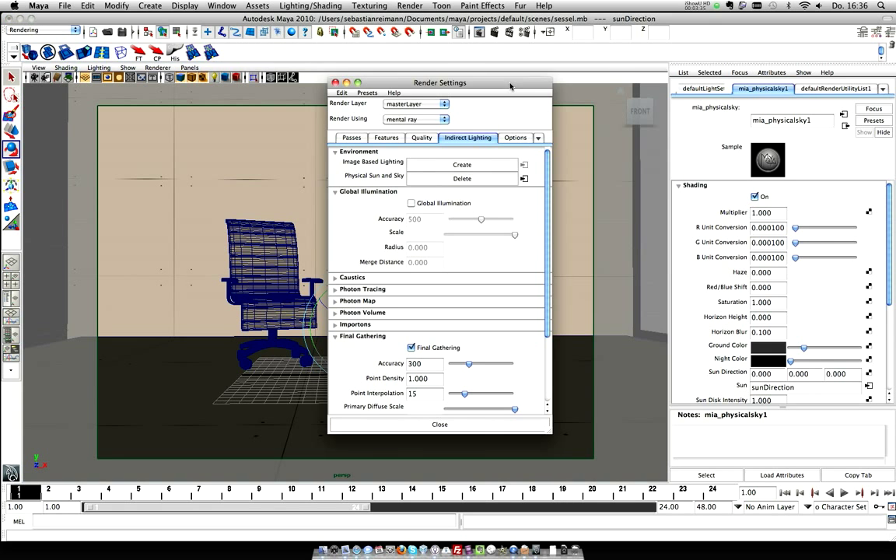
{"action": "left_click_drag", "start_coordinate": [510, 86], "coordinate": [801, 34]}
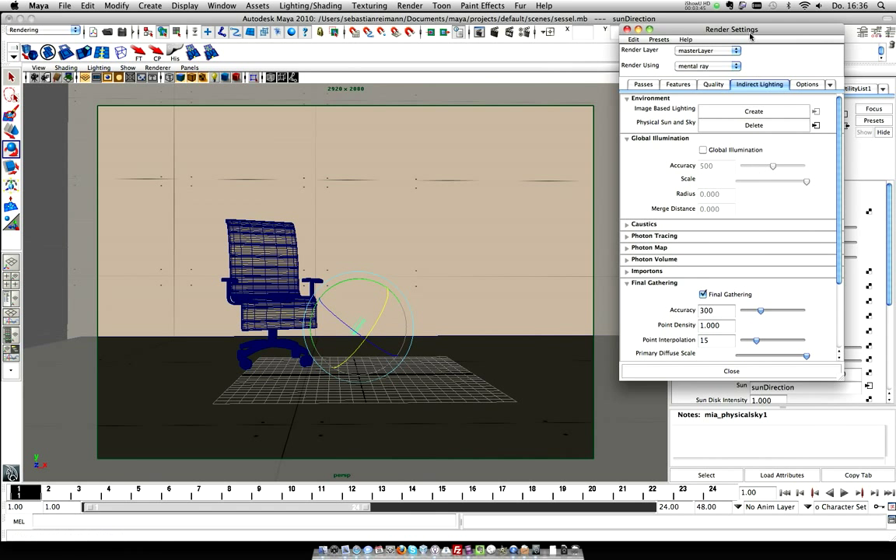
Apply a different mental ray quality preset in the render settings
{"action": "left_click_drag", "start_coordinate": [677, 31], "coordinate": [665, 19]}
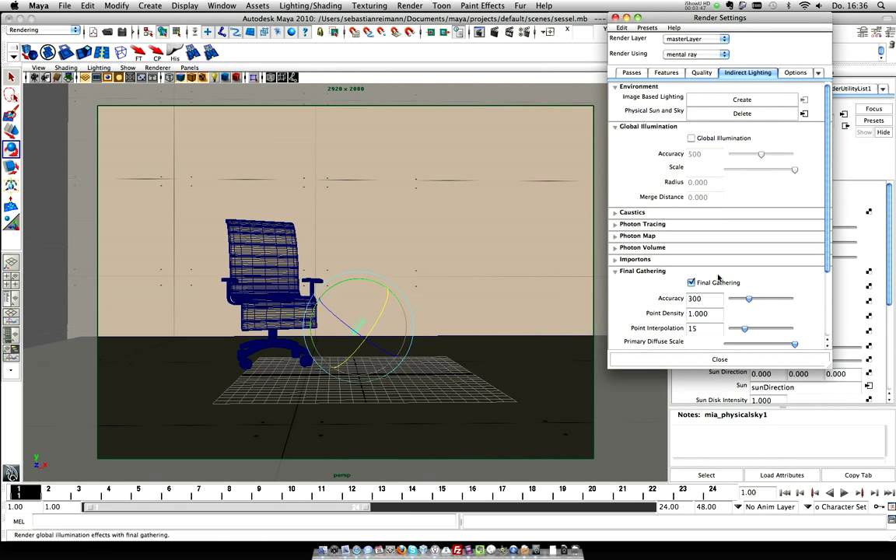
{"action": "scroll", "coordinate": [721, 264], "scroll_direction": "down", "scroll_amount": 3}
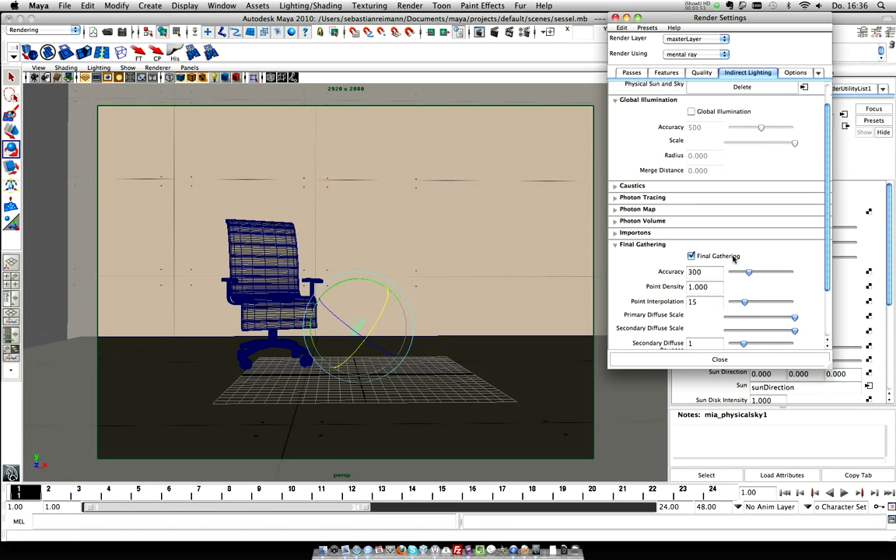
{"action": "left_click", "coordinate": [700, 73]}
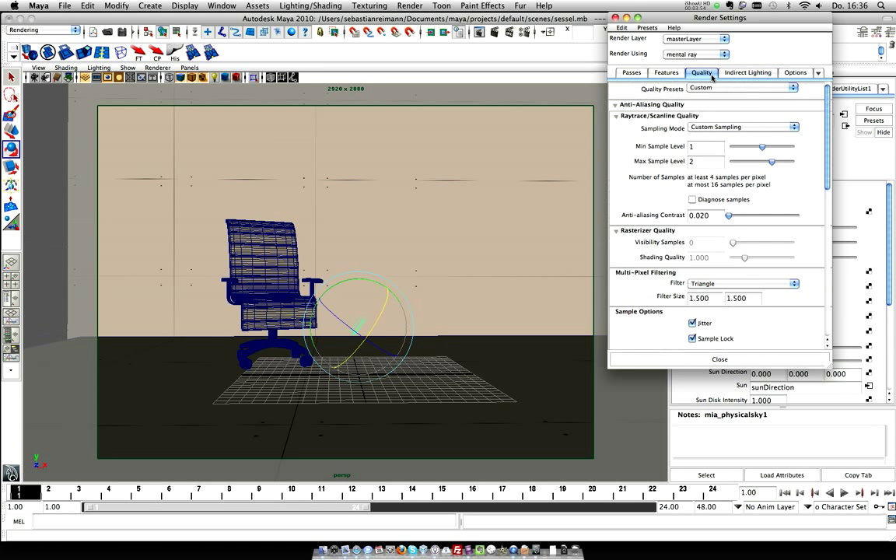
{"action": "left_click", "coordinate": [794, 88]}
{"action": "left_click", "coordinate": [700, 209]}
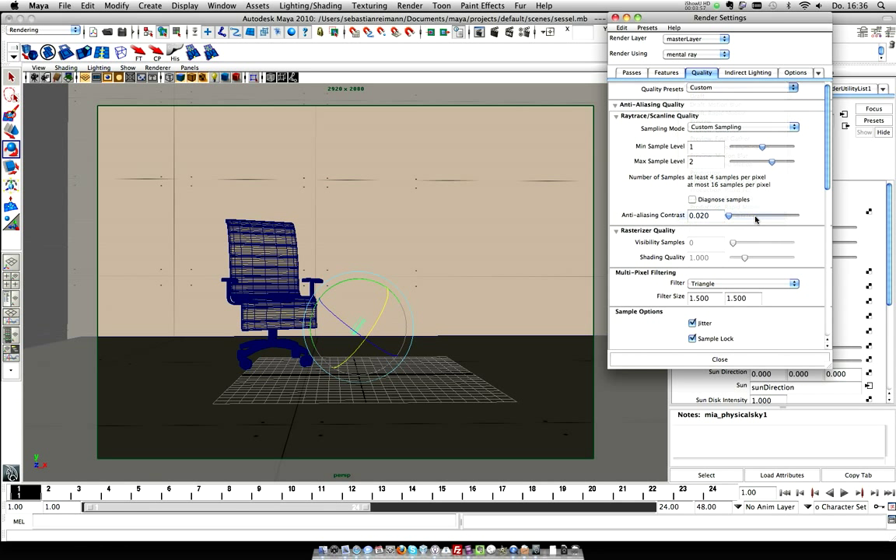
Set the Final Gathering accuracy to 300 and leave Final Gathering enabled
{"action": "left_click", "coordinate": [749, 74]}
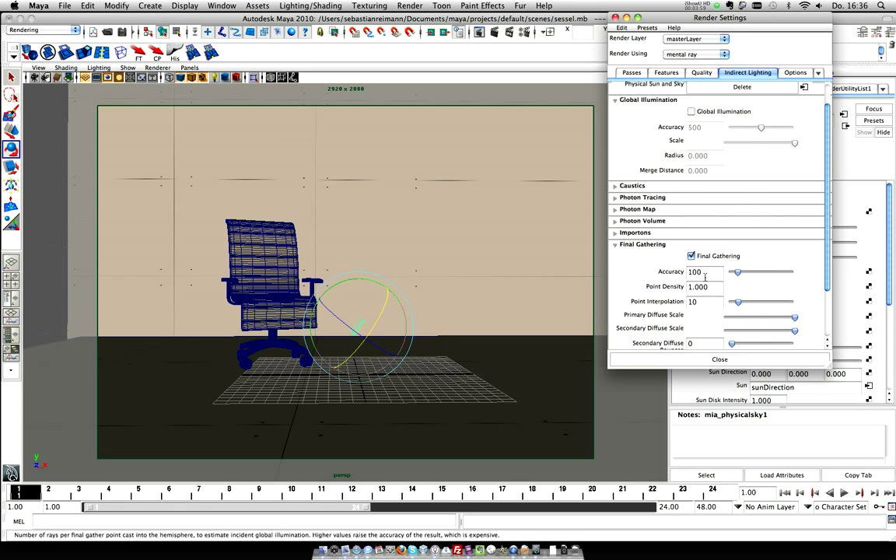
{"action": "double_click", "coordinate": [704, 274]}
{"action": "type", "text": "300"}
{"action": "left_click", "coordinate": [691, 256]}
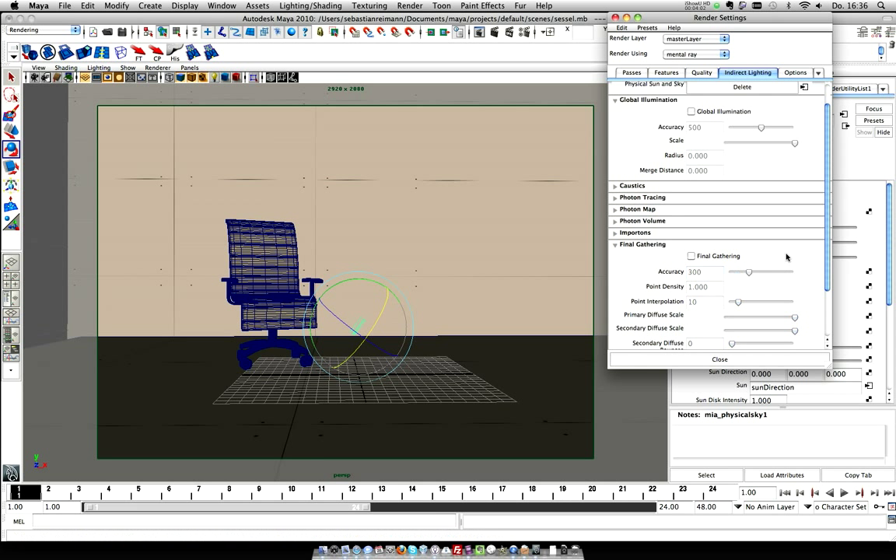
{"action": "left_click", "coordinate": [691, 255]}
Set the render image size to the 640x480 preset and start a test render of the perspective view
{"action": "left_click", "coordinate": [702, 72]}
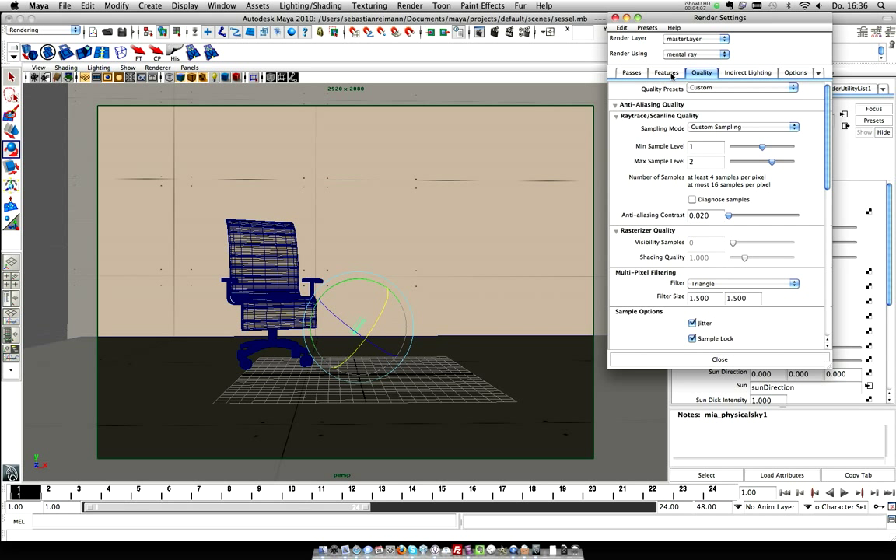
{"action": "left_click", "coordinate": [671, 73]}
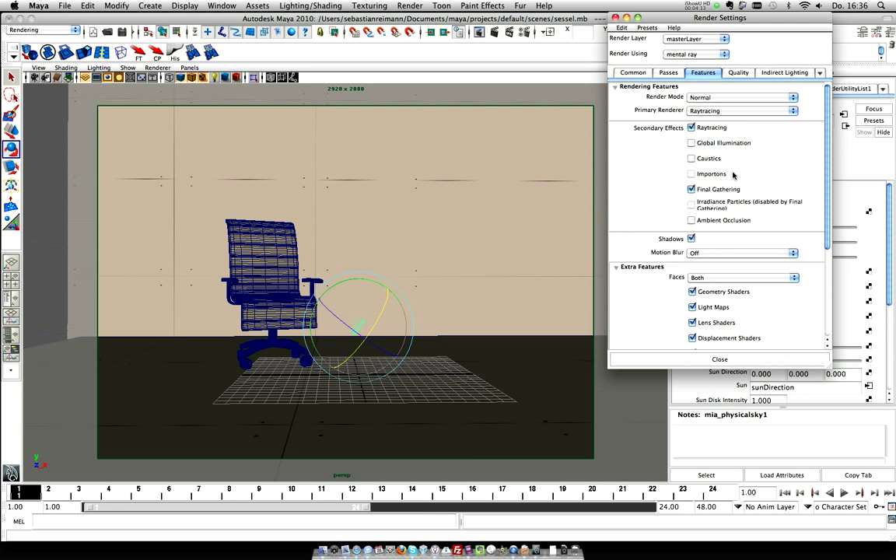
{"action": "left_click", "coordinate": [663, 73]}
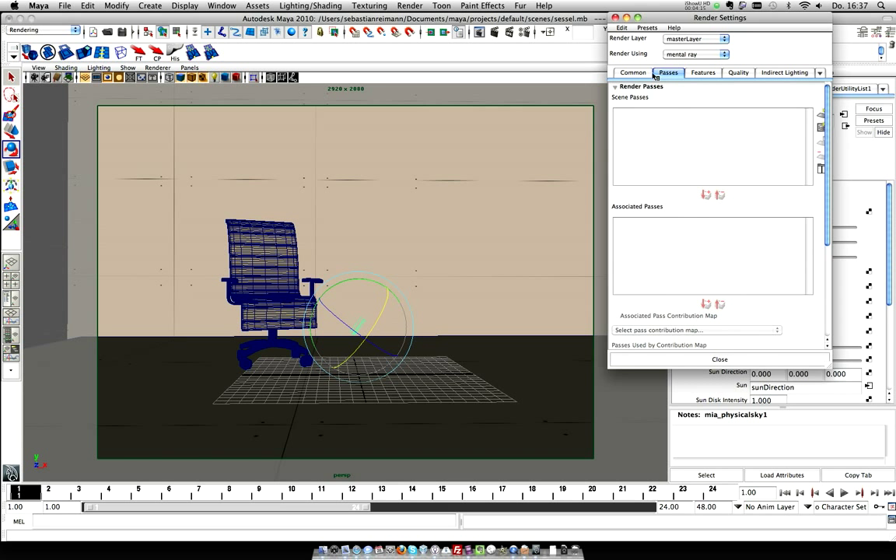
{"action": "left_click", "coordinate": [635, 73]}
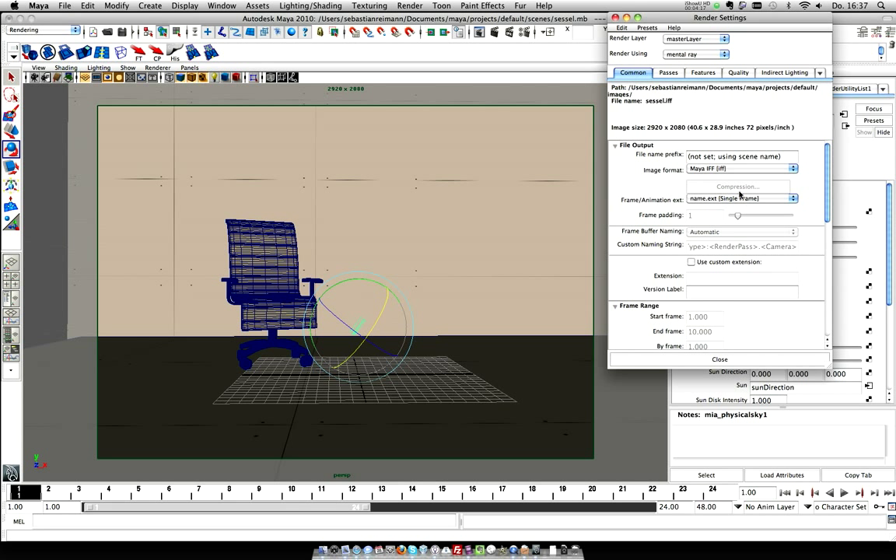
{"action": "scroll", "coordinate": [738, 188], "scroll_direction": "down", "scroll_amount": 3}
{"action": "scroll", "coordinate": [738, 193], "scroll_direction": "down", "scroll_amount": 10}
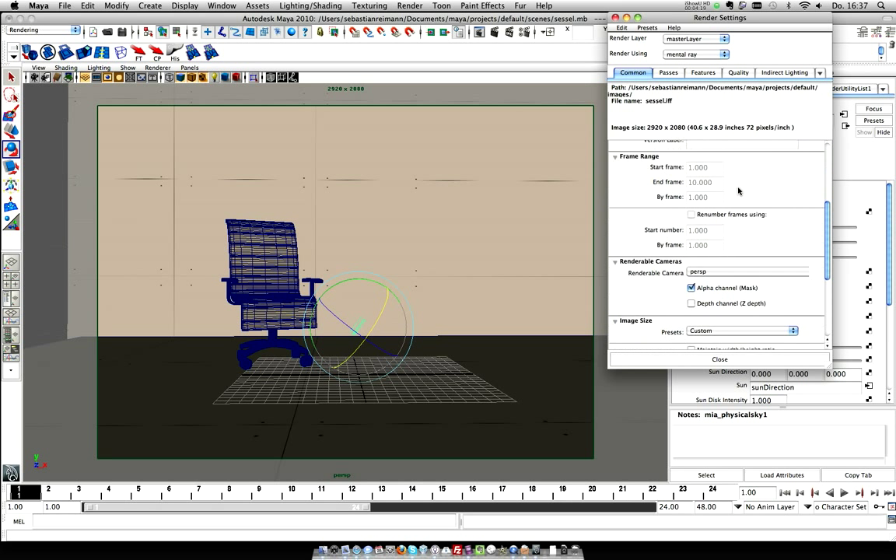
{"action": "left_click", "coordinate": [796, 199]}
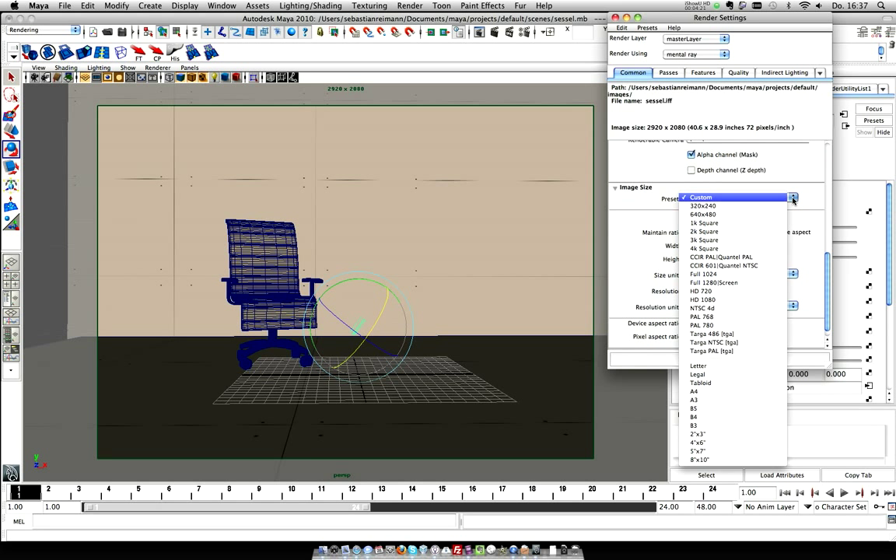
{"action": "left_click", "coordinate": [775, 217]}
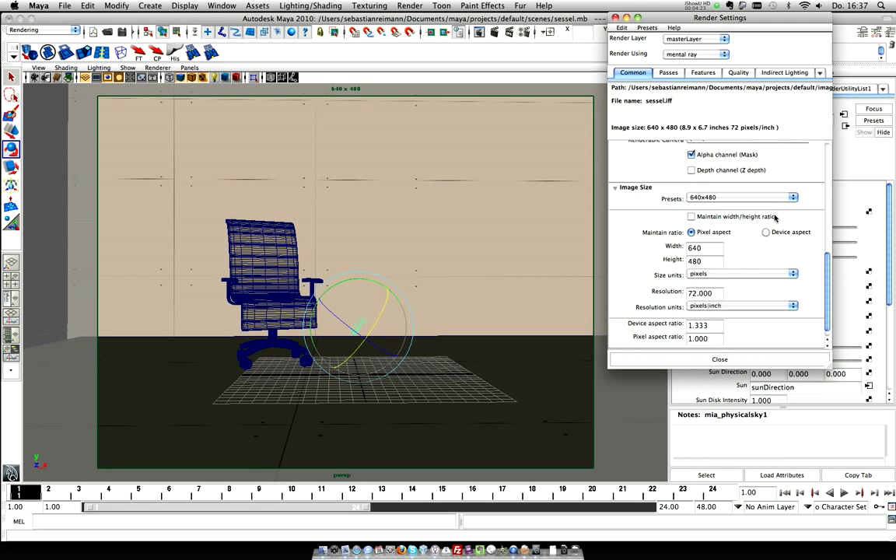
{"action": "left_click_drag", "start_coordinate": [762, 17], "coordinate": [561, 84]}
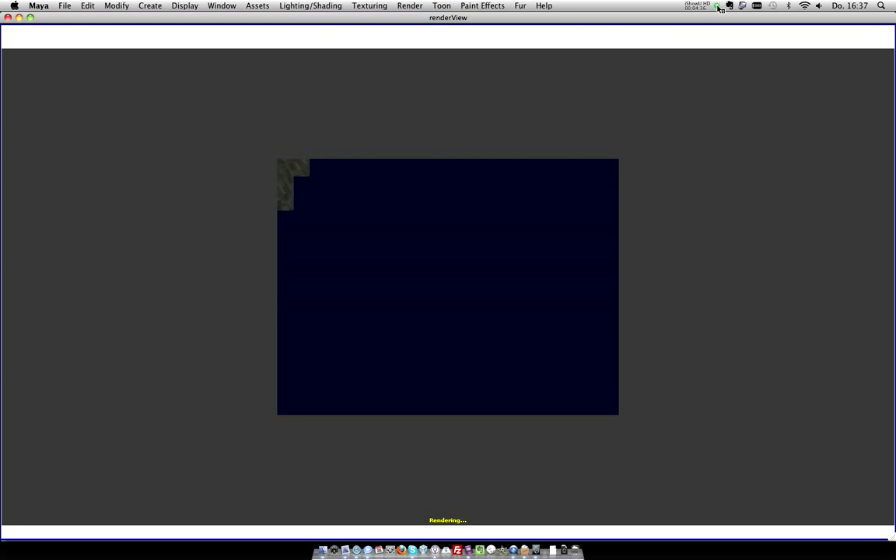
{"action": "left_click", "coordinate": [719, 8]}
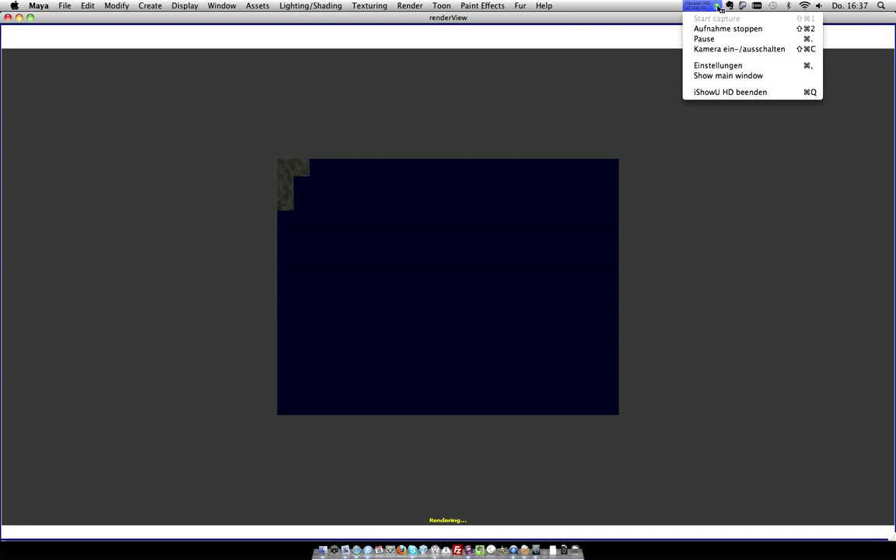
{"action": "left_click", "coordinate": [721, 39]}
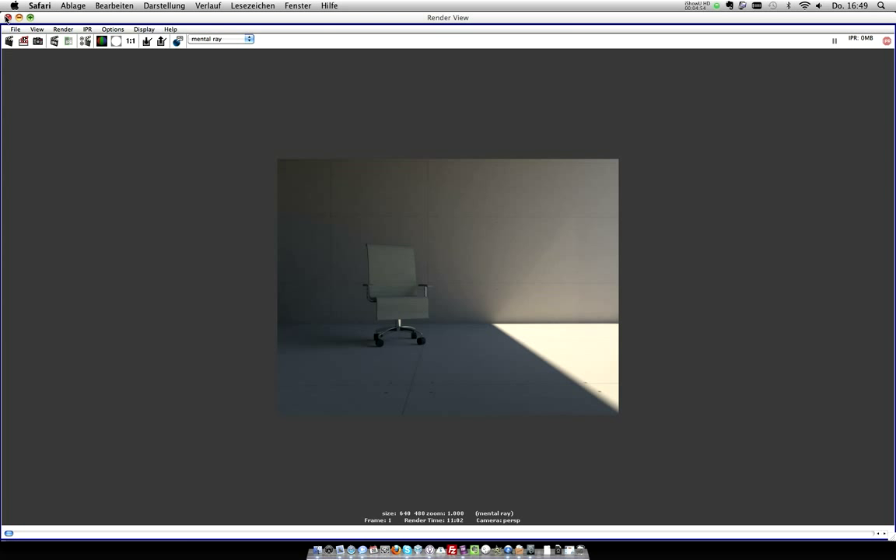
Close the finished render and rotate the sunDirection light to change the angle of the incoming sunlight
{"action": "left_click", "coordinate": [8, 17]}
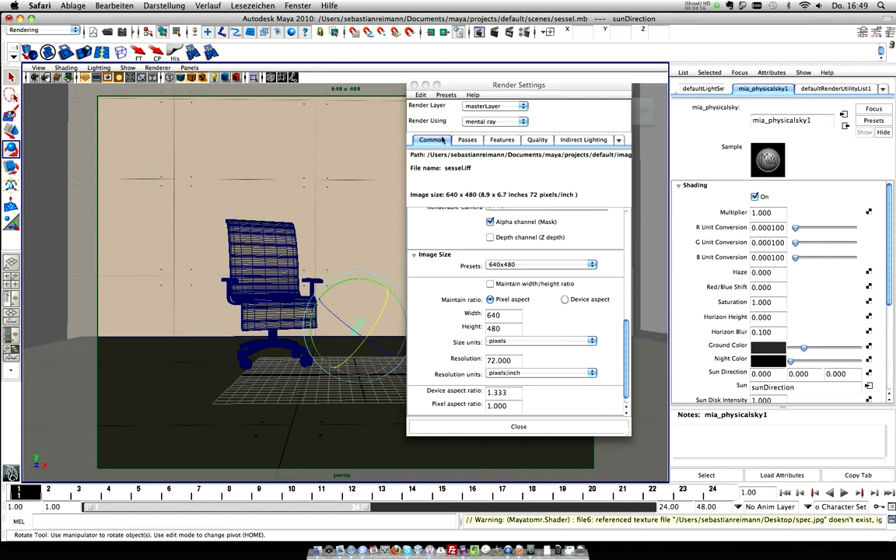
{"action": "left_click_drag", "start_coordinate": [459, 82], "coordinate": [802, 93]}
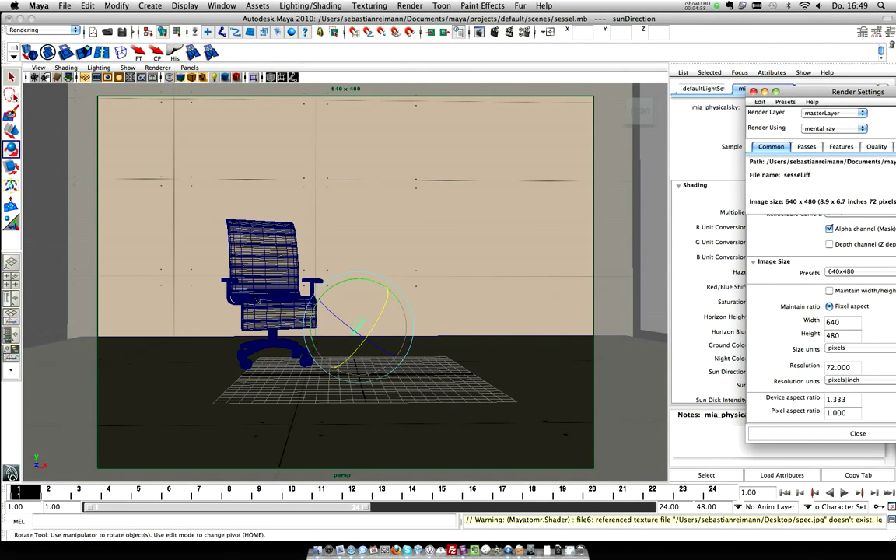
{"action": "left_click_drag", "start_coordinate": [257, 301], "coordinate": [274, 299], "text": "alt"}
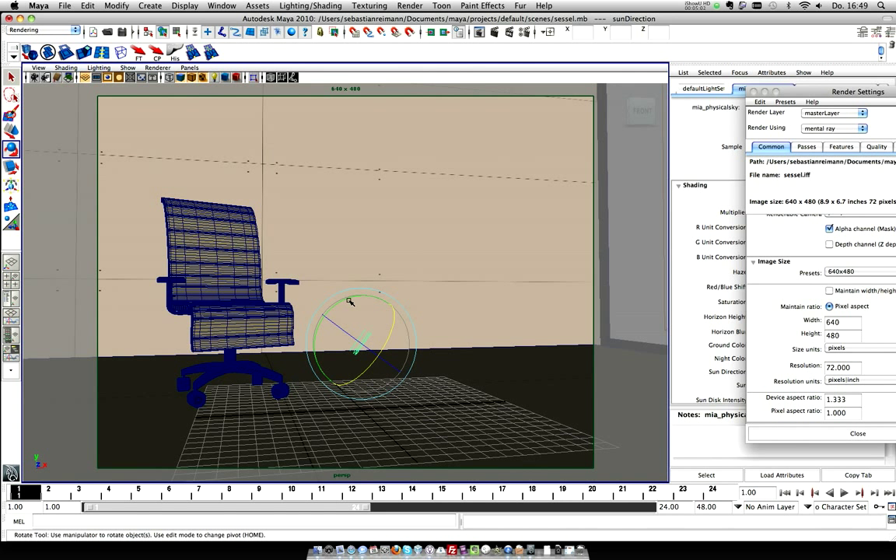
{"action": "left_click_drag", "start_coordinate": [349, 300], "coordinate": [357, 299]}
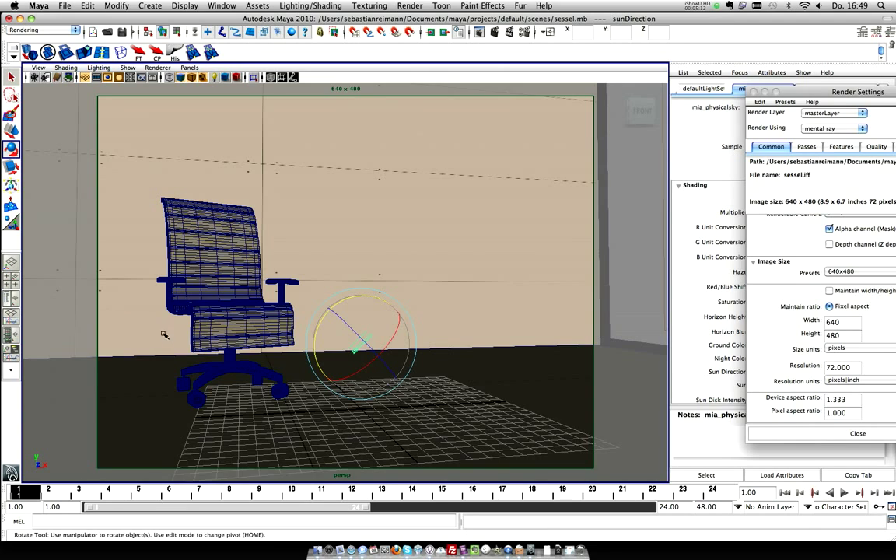
Frame the chair larger from an angled viewpoint in the perspective camera and render the current frame with mental ray
{"action": "middle_click_drag", "start_coordinate": [146, 300], "coordinate": [211, 332], "text": "alt"}
{"action": "left_click_drag", "start_coordinate": [211, 332], "coordinate": [378, 333], "text": "alt"}
{"action": "scroll", "coordinate": [308, 330], "scroll_direction": "up", "scroll_amount": 2}
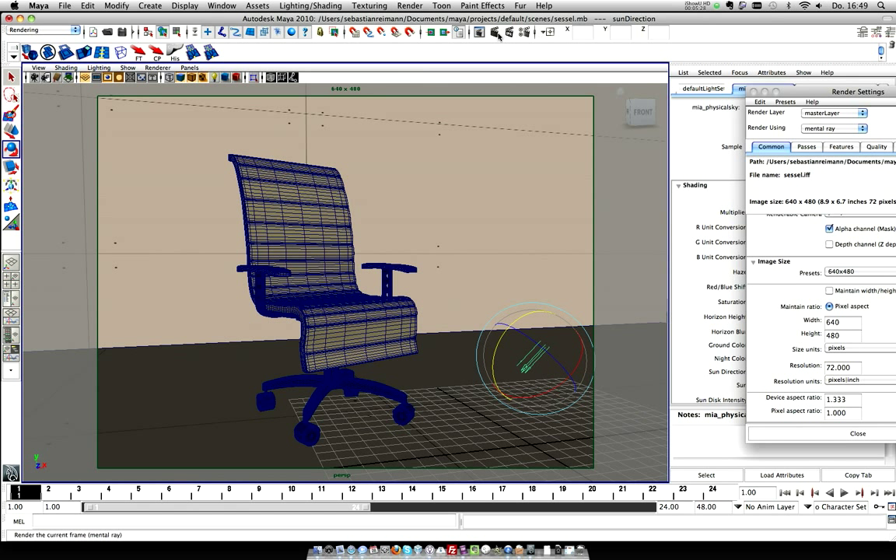
{"action": "left_click", "coordinate": [479, 32]}
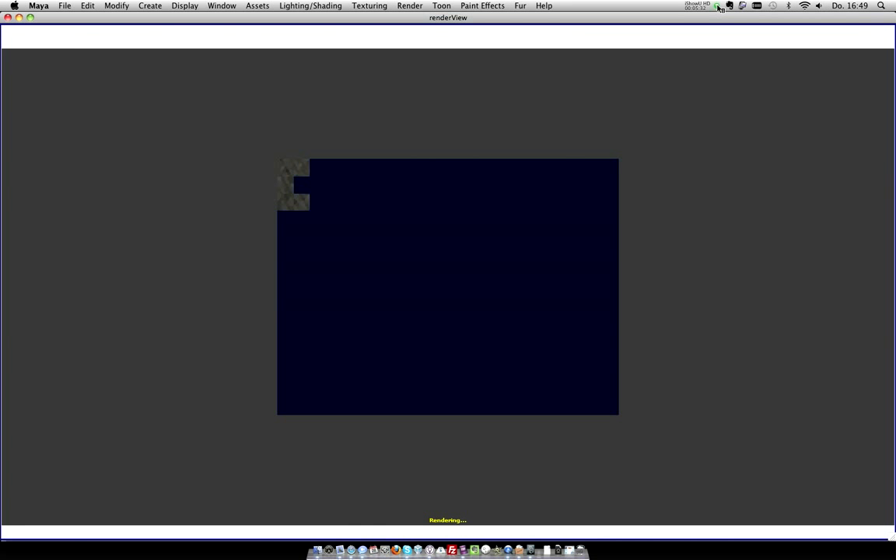
{"action": "left_click", "coordinate": [718, 6]}
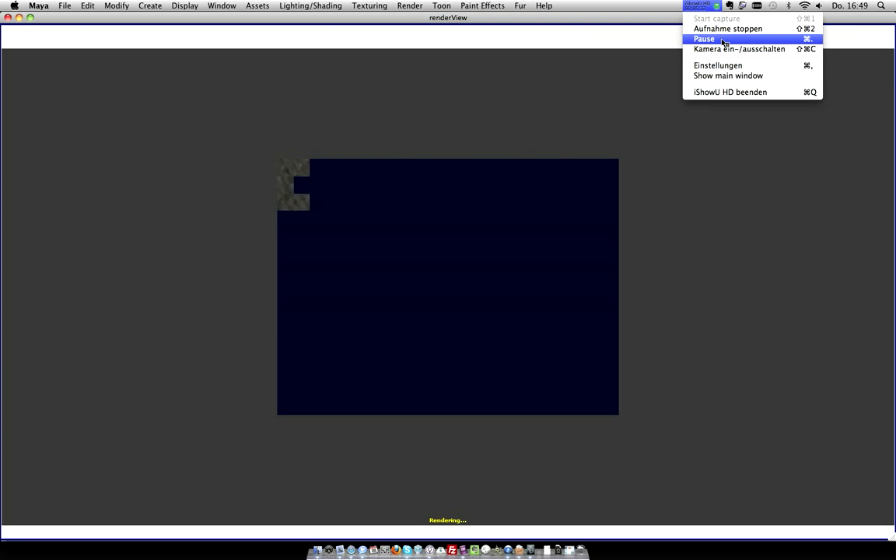
{"action": "left_click", "coordinate": [713, 38]}
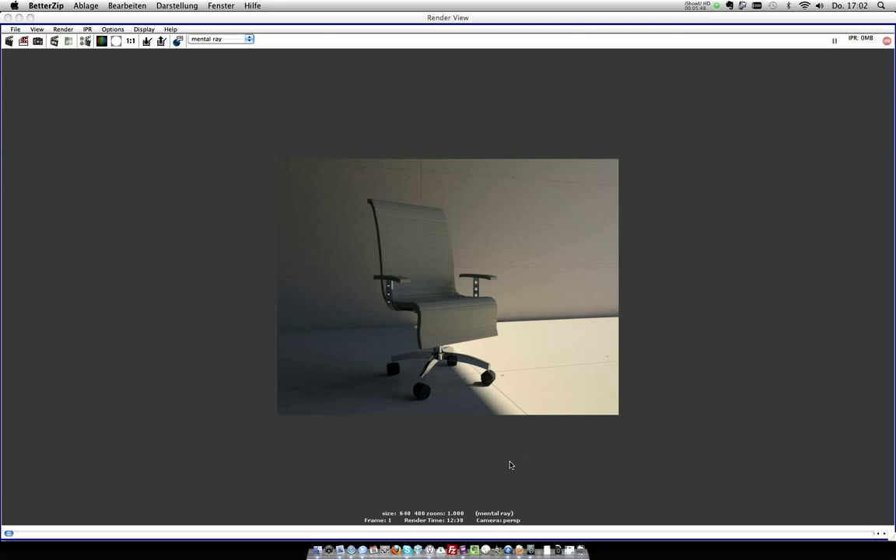
Bring the render settings over the finished render and review the anti-aliasing quality and Final Gathering settings
{"action": "key", "text": "F9"}
{"action": "left_click", "coordinate": [626, 268]}
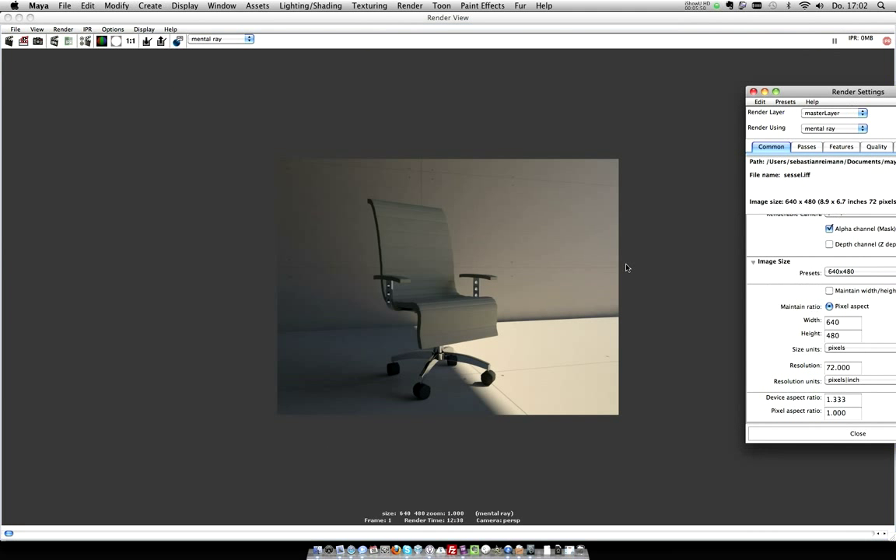
{"action": "left_click_drag", "start_coordinate": [746, 91], "coordinate": [501, 20]}
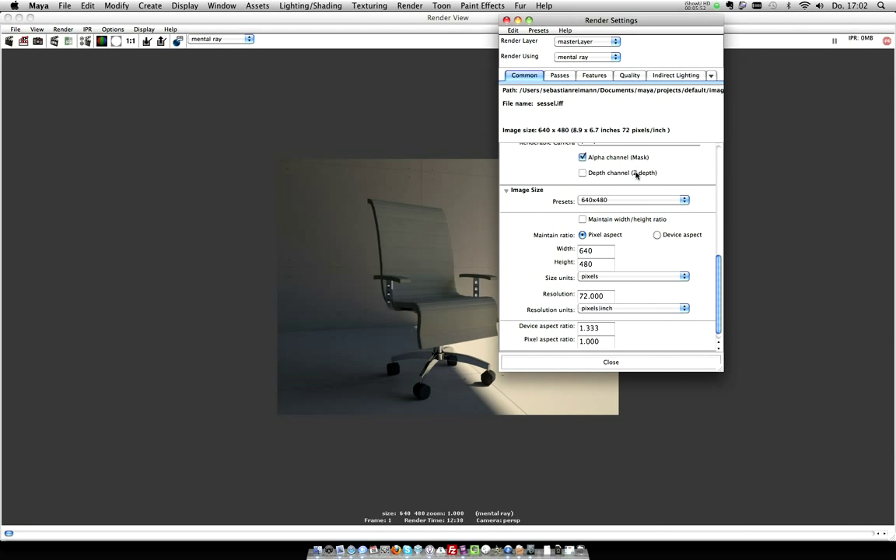
{"action": "left_click", "coordinate": [629, 75]}
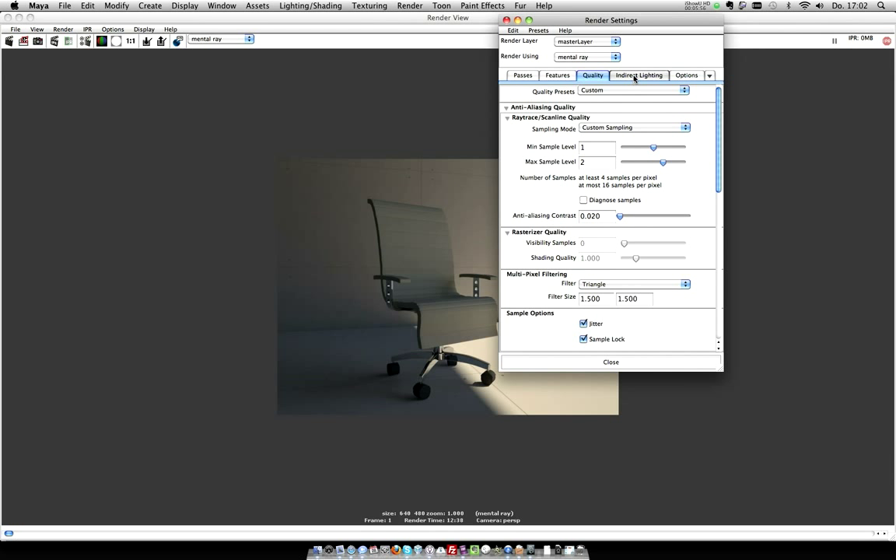
{"action": "left_click", "coordinate": [626, 77]}
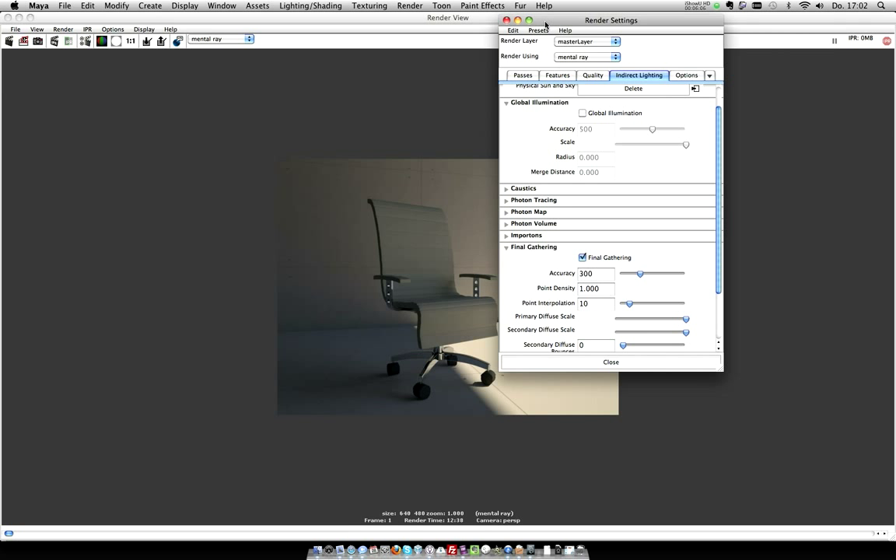
{"action": "left_click_drag", "start_coordinate": [545, 25], "coordinate": [695, 142]}
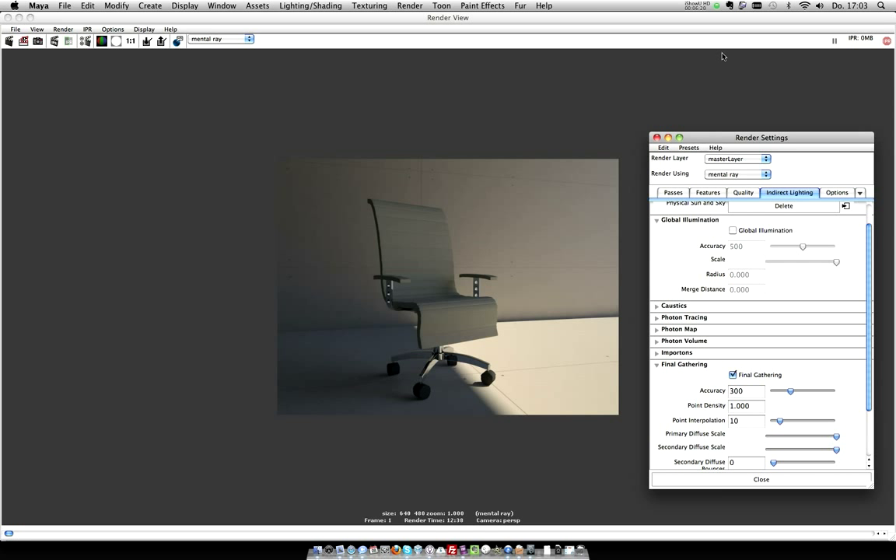
{"action": "left_click", "coordinate": [717, 7]}
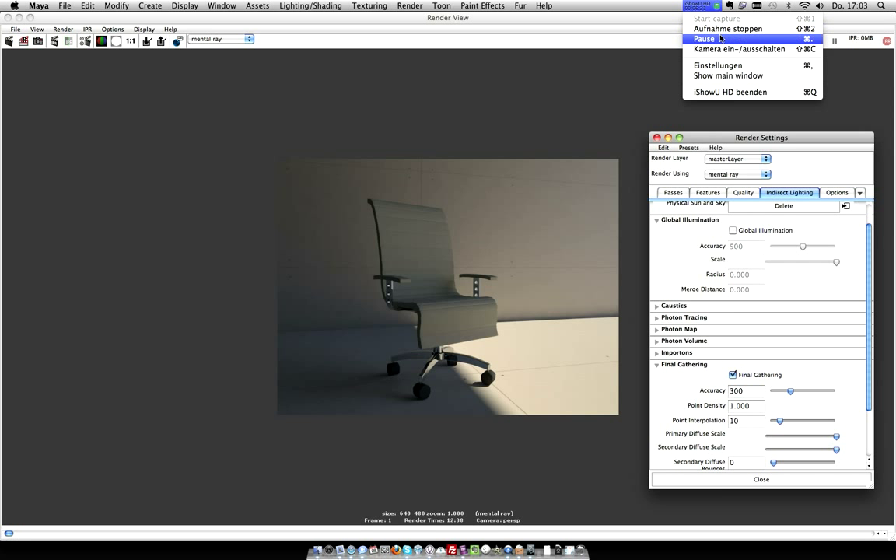
{"action": "left_click", "coordinate": [708, 38]}
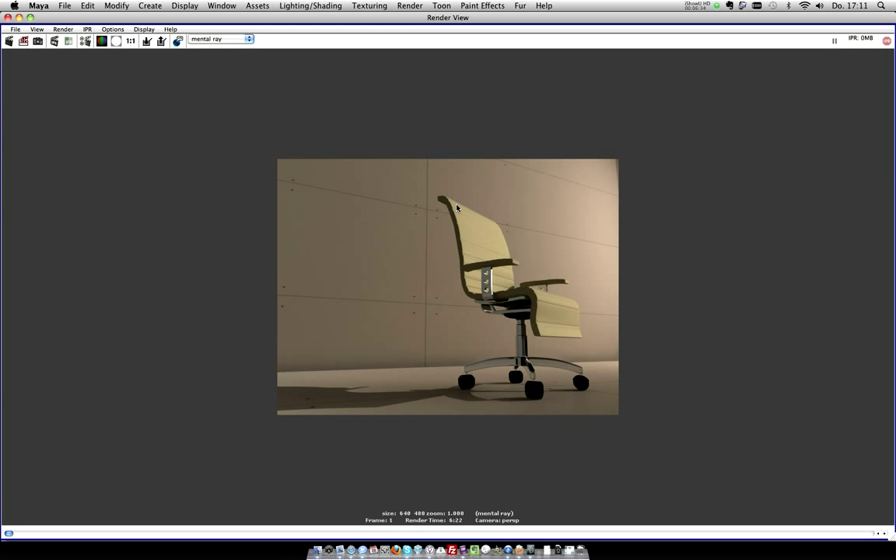
Put the new render away and select the spot light outside the room's opening to show its attributes
{"action": "left_click", "coordinate": [20, 17]}
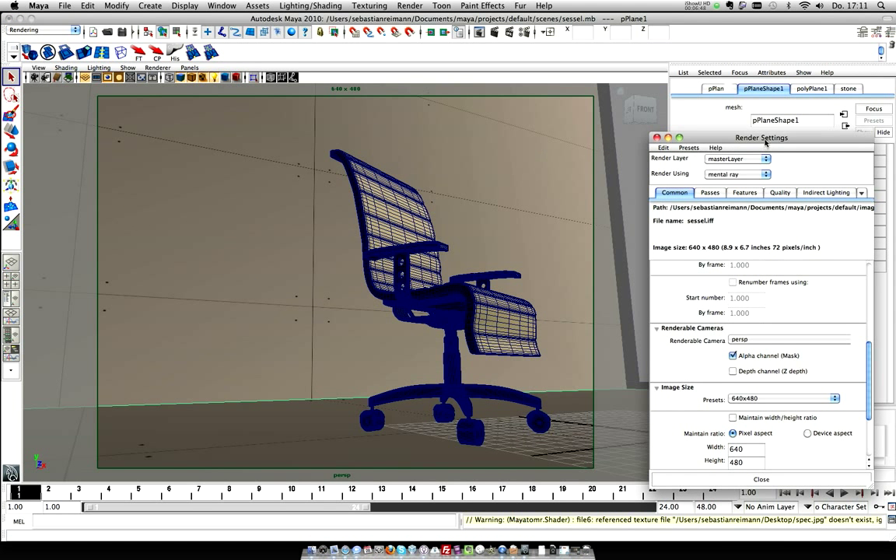
{"action": "left_click_drag", "start_coordinate": [688, 138], "coordinate": [79, 106]}
{"action": "right_click_drag", "start_coordinate": [436, 176], "coordinate": [412, 245], "text": "alt"}
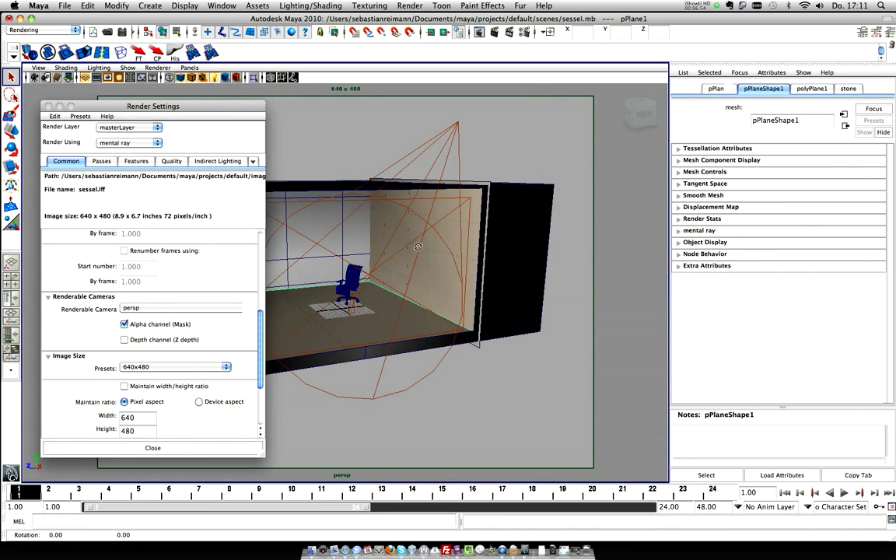
{"action": "left_click_drag", "start_coordinate": [412, 246], "coordinate": [474, 201], "text": "alt"}
{"action": "left_click", "coordinate": [527, 216]}
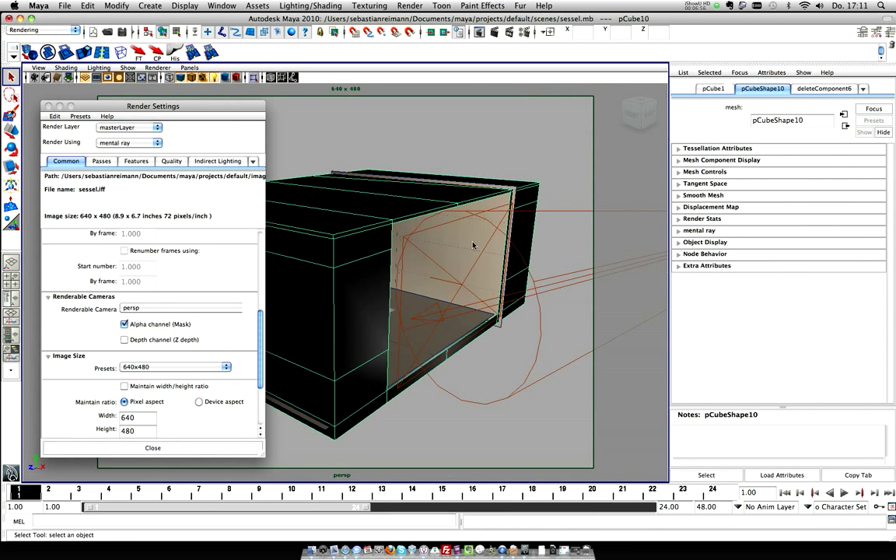
{"action": "left_click", "coordinate": [550, 291]}
{"action": "left_click", "coordinate": [552, 288]}
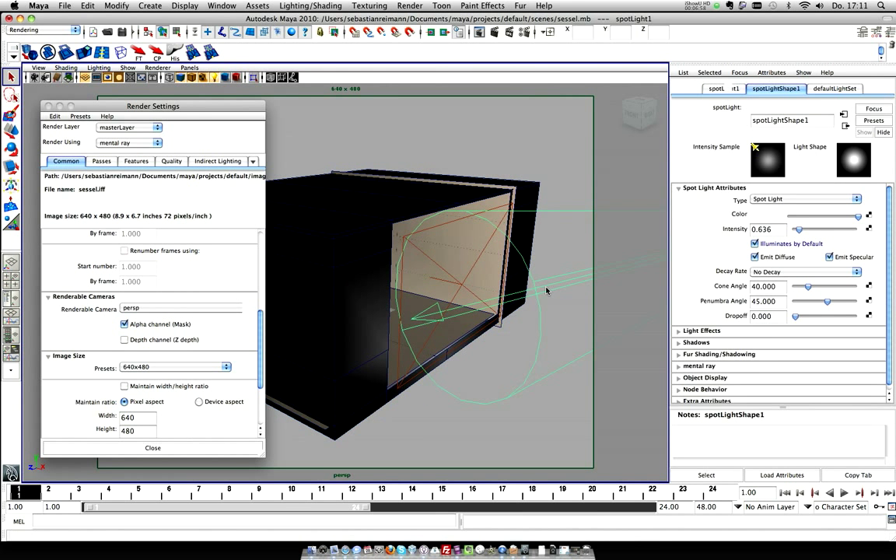
Examine the spot light's placement towards the room opening, along with its transform and spot light attributes
{"action": "left_click_drag", "start_coordinate": [497, 261], "coordinate": [525, 267], "text": "alt"}
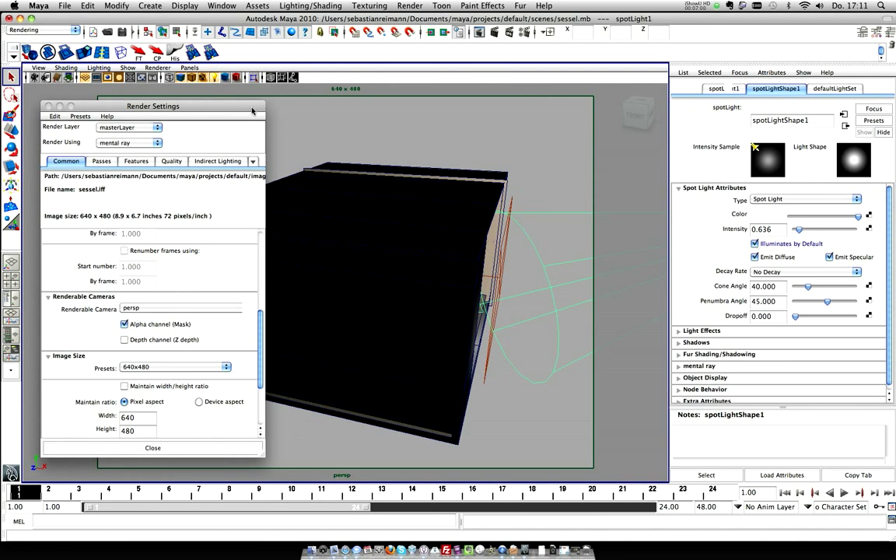
{"action": "left_click_drag", "start_coordinate": [228, 104], "coordinate": [185, 75]}
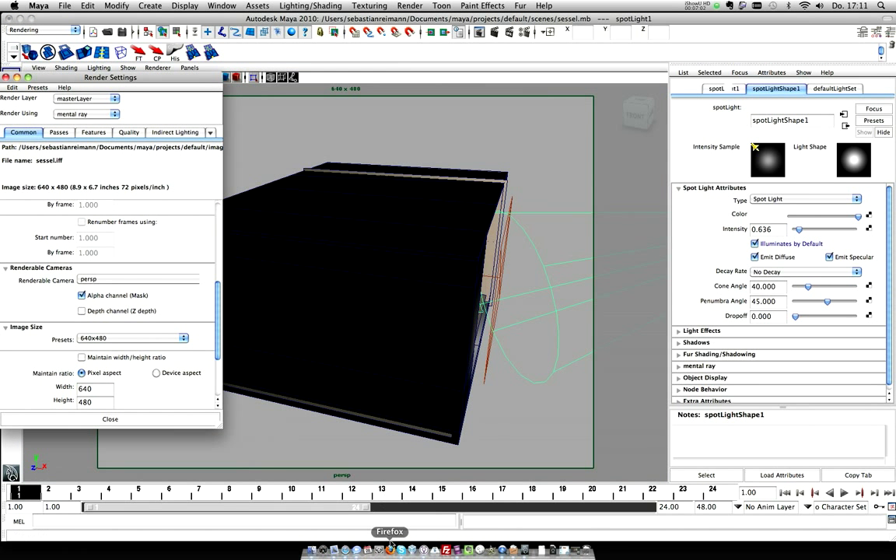
{"action": "left_click_drag", "start_coordinate": [475, 320], "coordinate": [445, 304], "text": "alt"}
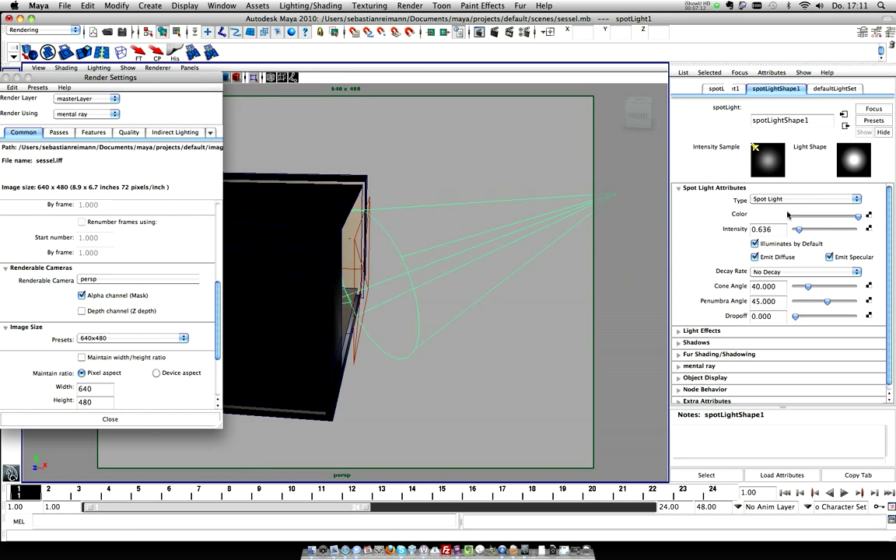
{"action": "scroll", "coordinate": [788, 224], "scroll_direction": "down", "scroll_amount": 1}
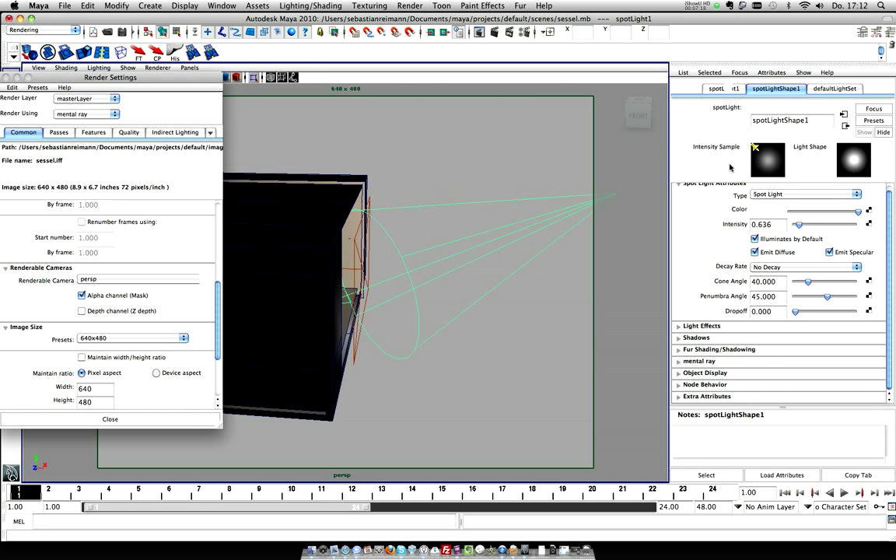
{"action": "left_click", "coordinate": [716, 89]}
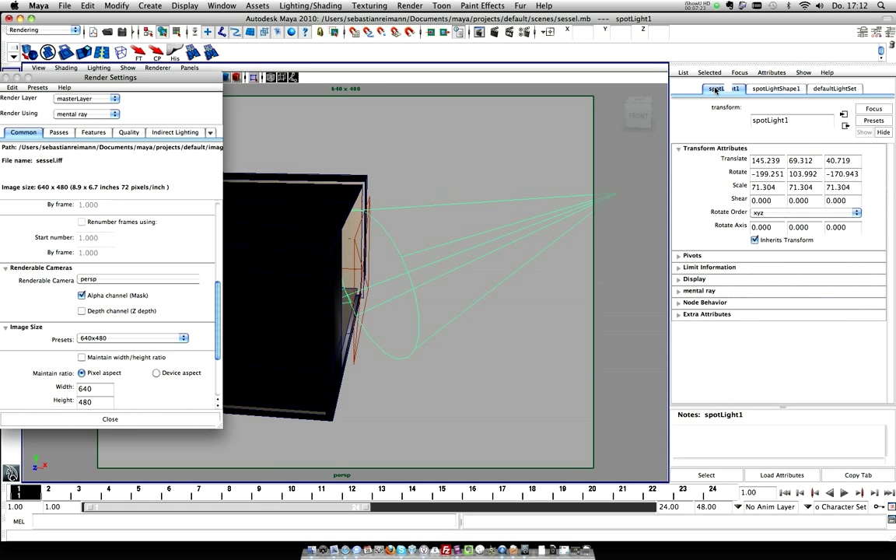
{"action": "left_click", "coordinate": [820, 89]}
{"action": "left_click", "coordinate": [764, 89]}
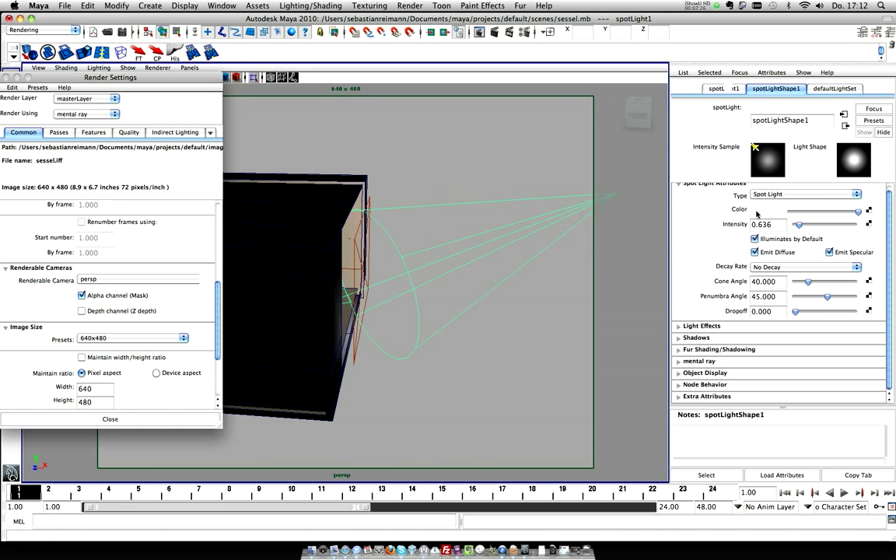
Select the area light at the room opening and examine its custom light shader, ray trace shadow and sampling settings
{"action": "left_click", "coordinate": [355, 353]}
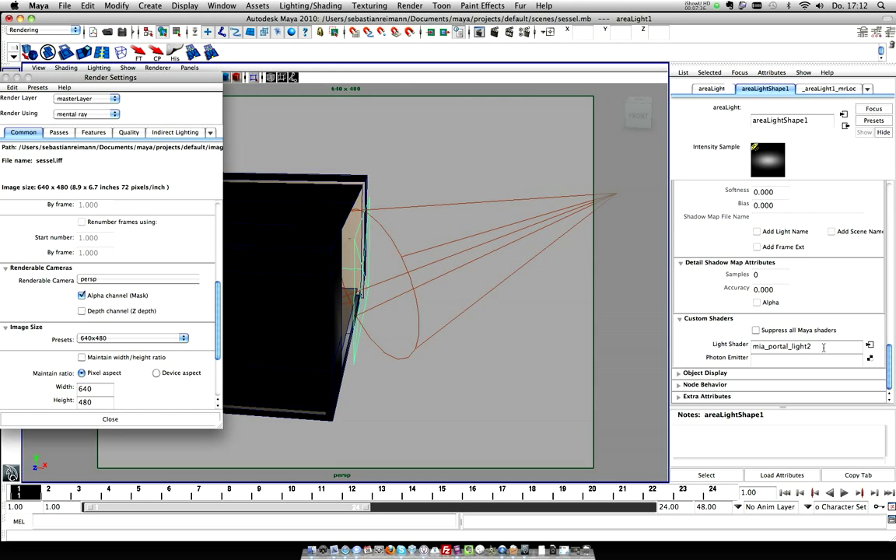
{"action": "double_click", "coordinate": [823, 348]}
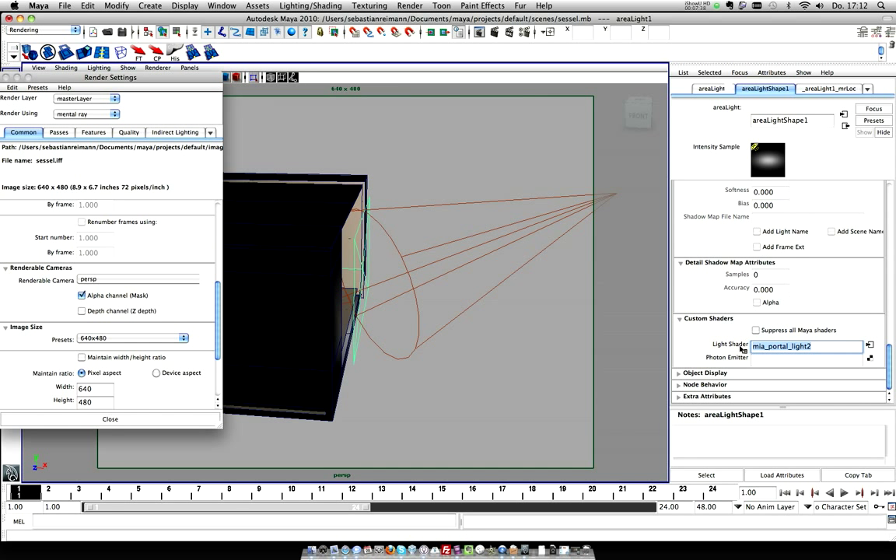
{"action": "scroll", "coordinate": [778, 303], "scroll_direction": "up", "scroll_amount": 15}
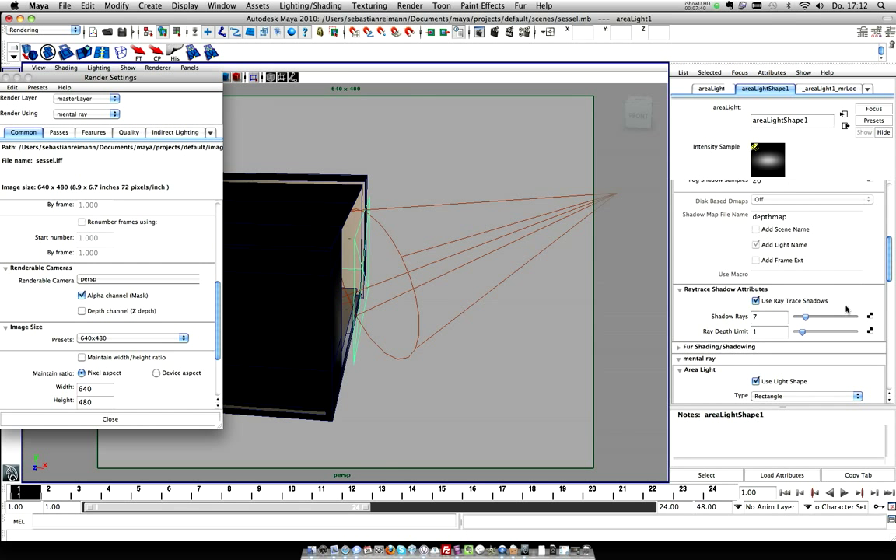
{"action": "scroll", "coordinate": [782, 306], "scroll_direction": "down", "scroll_amount": 5}
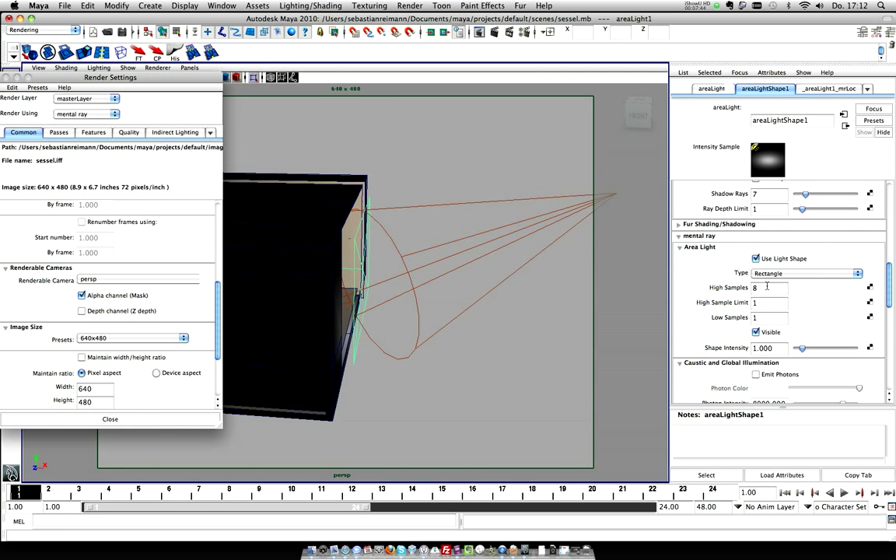
{"action": "scroll", "coordinate": [777, 292], "scroll_direction": "up", "scroll_amount": 10}
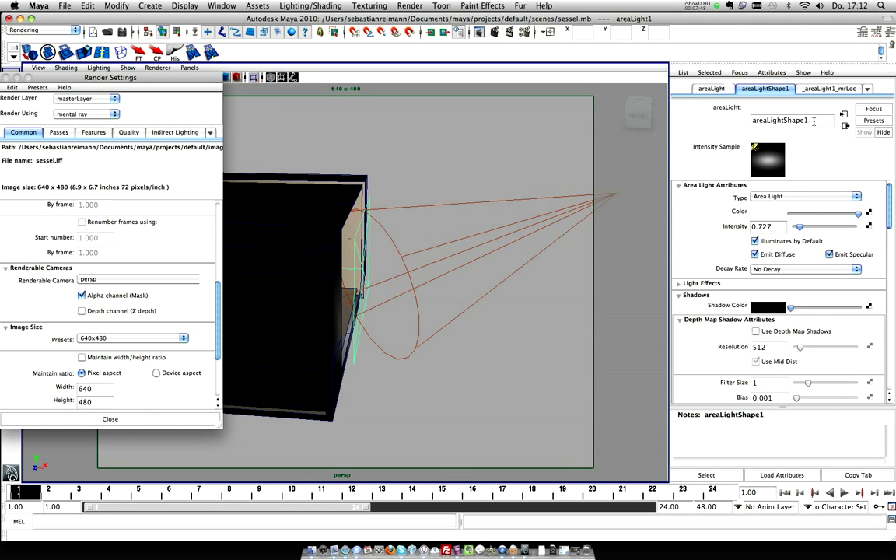
Review the area light's transform and locator attributes and its list of connected nodes
{"action": "left_click", "coordinate": [712, 89]}
{"action": "left_click", "coordinate": [817, 89]}
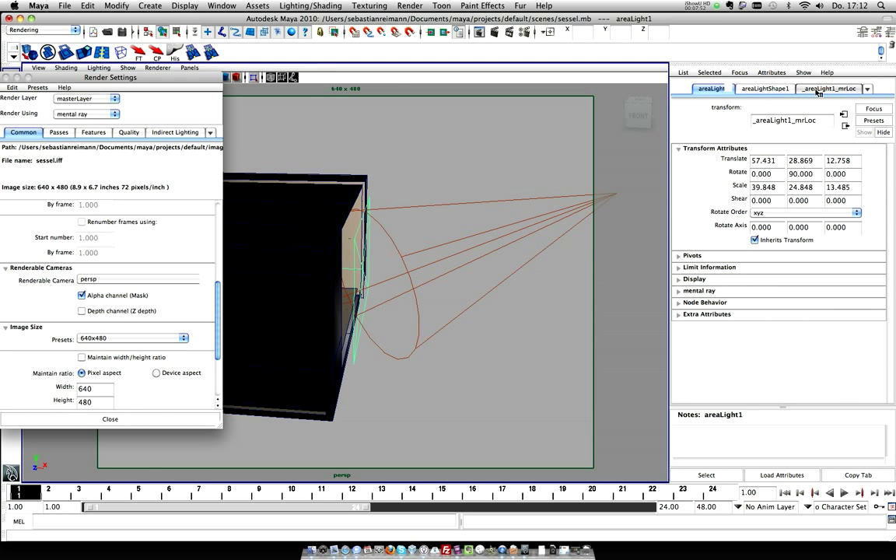
{"action": "left_click", "coordinate": [873, 90]}
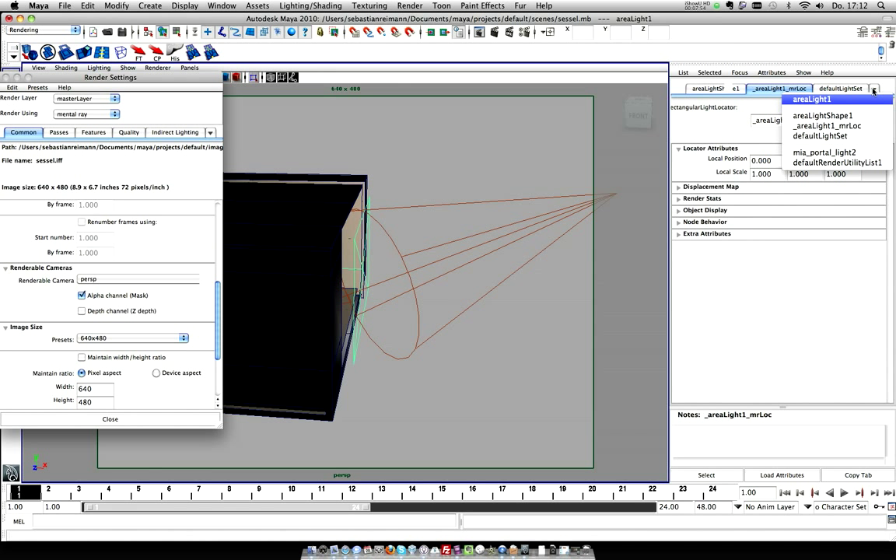
{"action": "left_click", "coordinate": [873, 90]}
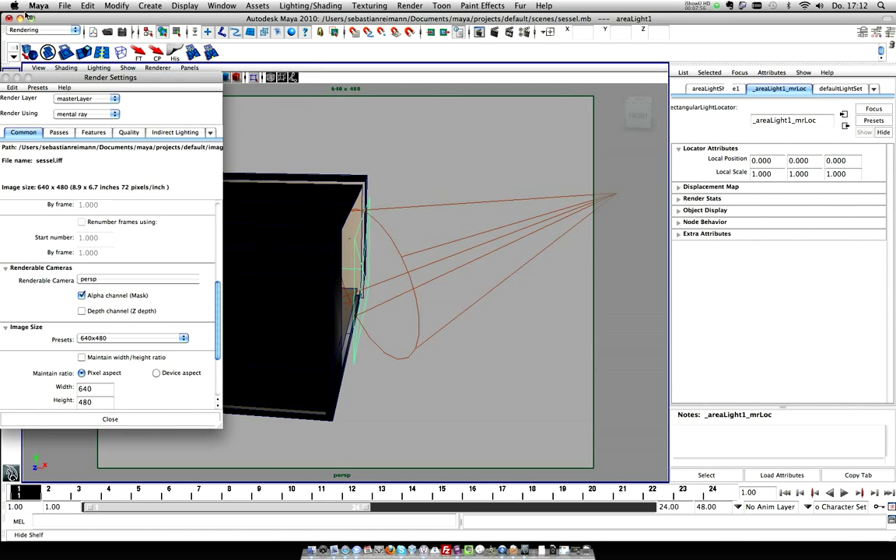
Move the render settings clear of the view's edge and review the common, passes, features and quality settings
{"action": "left_click_drag", "start_coordinate": [108, 77], "coordinate": [519, 72]}
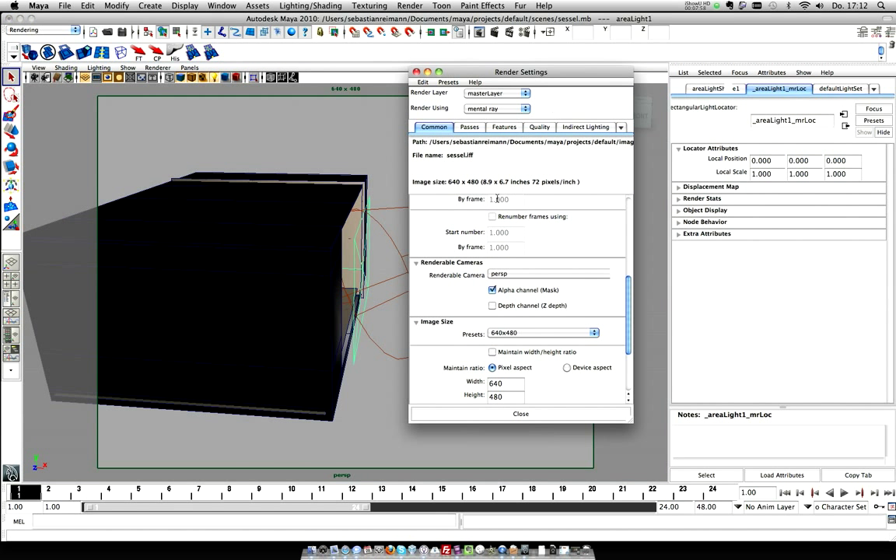
{"action": "scroll", "coordinate": [531, 226], "scroll_direction": "down", "scroll_amount": 2}
{"action": "scroll", "coordinate": [531, 226], "scroll_direction": "down", "scroll_amount": 3}
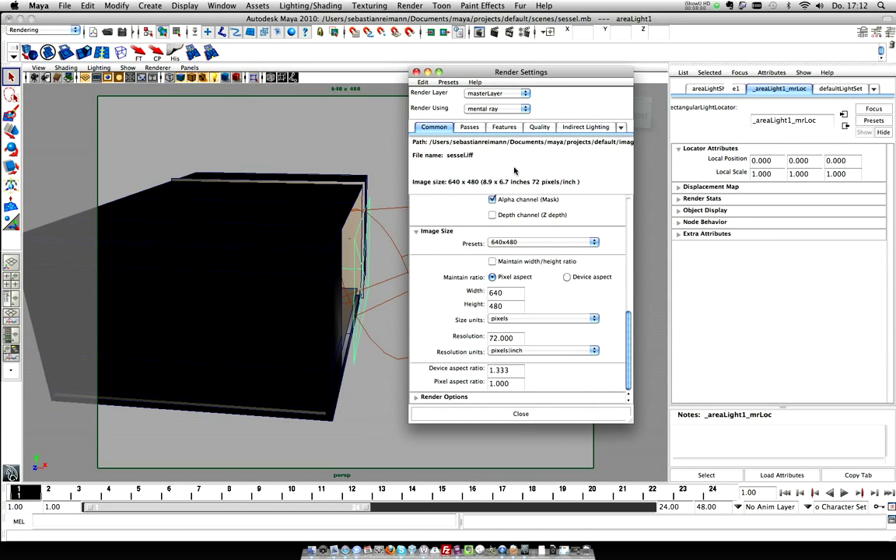
{"action": "left_click", "coordinate": [461, 128]}
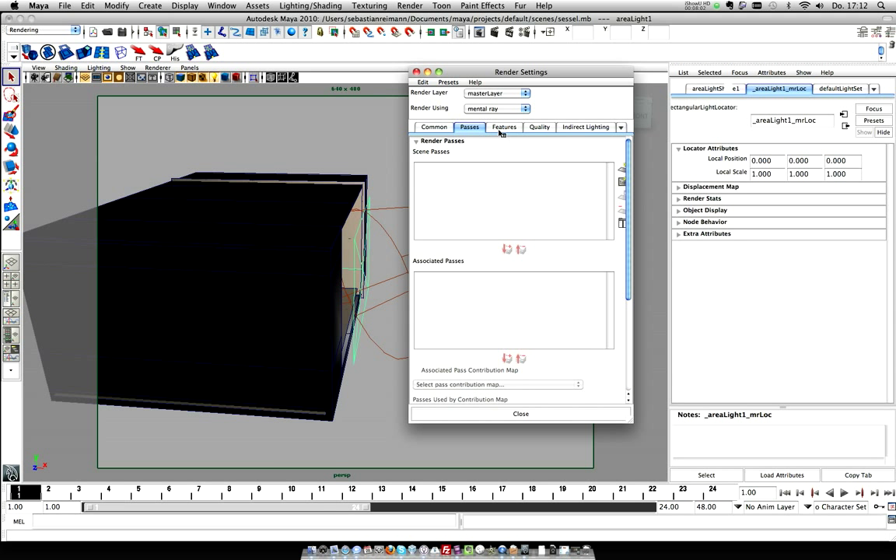
{"action": "left_click", "coordinate": [503, 129]}
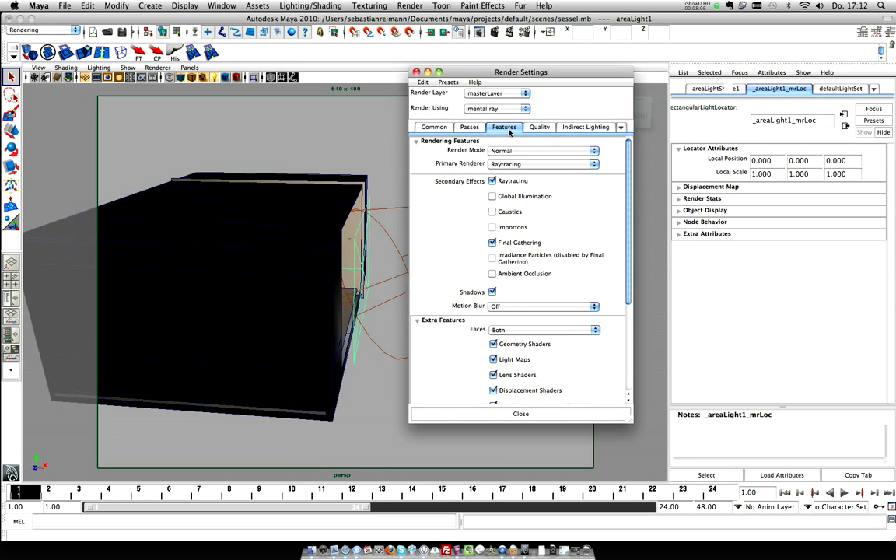
{"action": "left_click", "coordinate": [539, 128]}
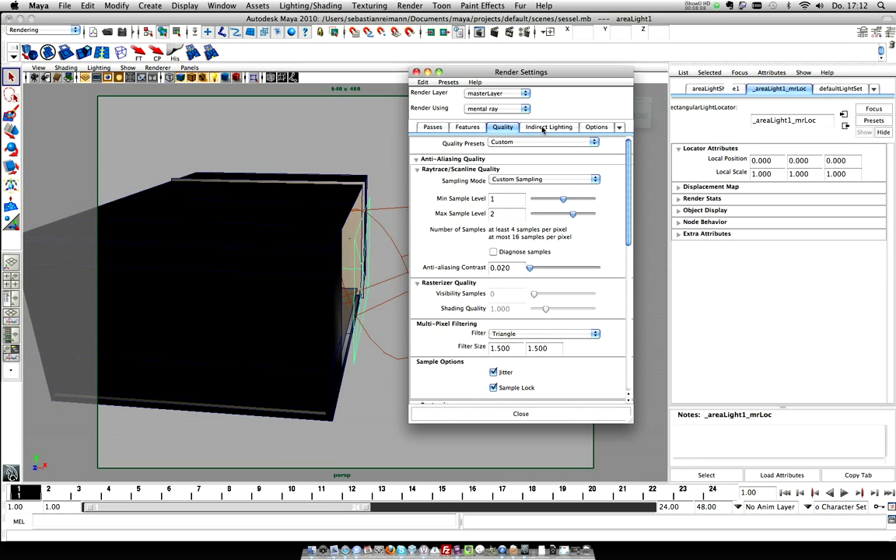
Examine the environment, global illumination and final gathering settings under indirect lighting, and bring back the minimized render
{"action": "left_click", "coordinate": [542, 128]}
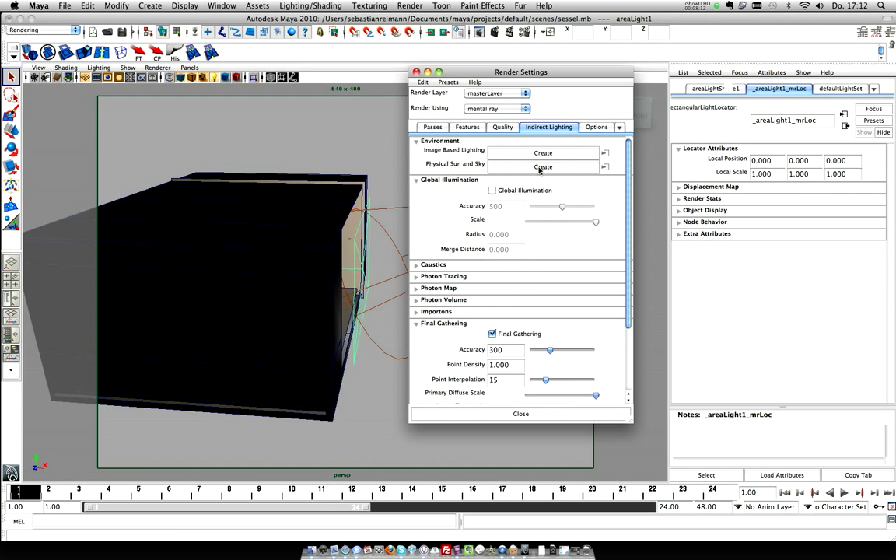
{"action": "scroll", "coordinate": [554, 208], "scroll_direction": "down", "scroll_amount": 1}
{"action": "scroll", "coordinate": [553, 208], "scroll_direction": "down", "scroll_amount": 3}
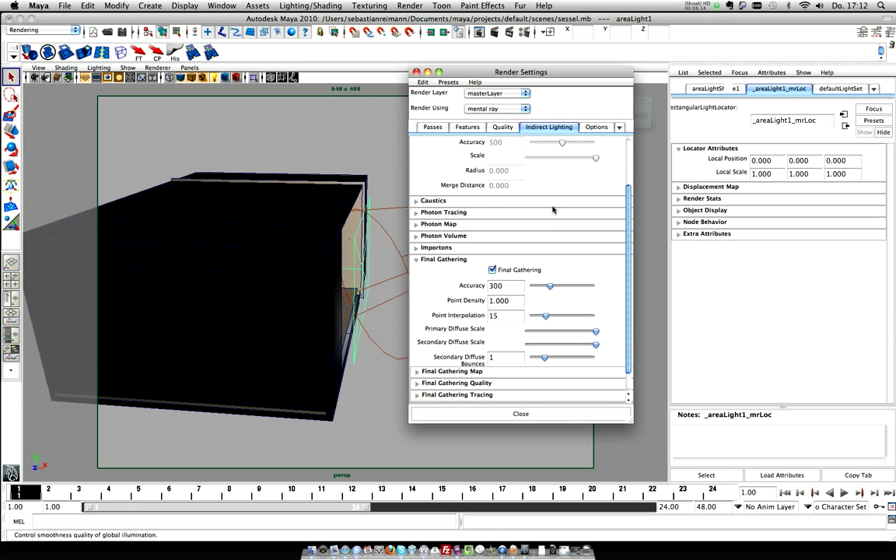
{"action": "scroll", "coordinate": [548, 203], "scroll_direction": "up", "scroll_amount": 4}
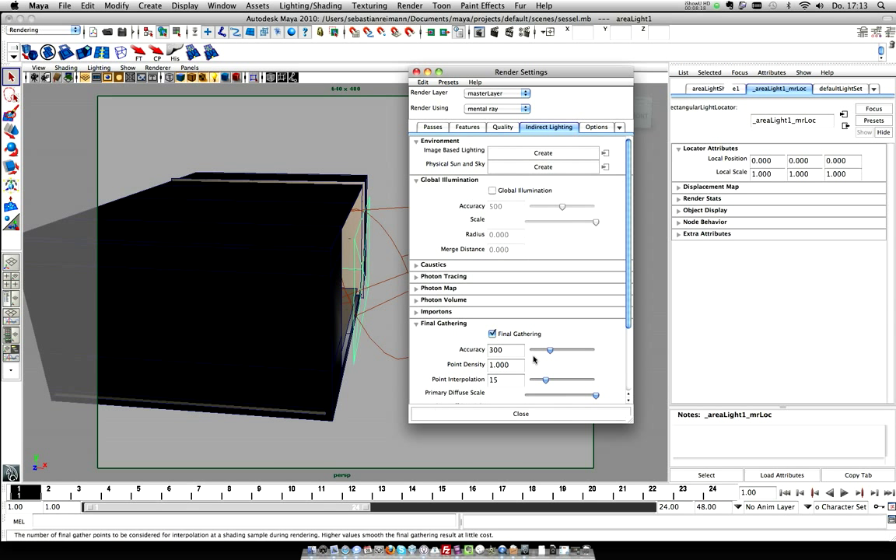
{"action": "left_click", "coordinate": [575, 551]}
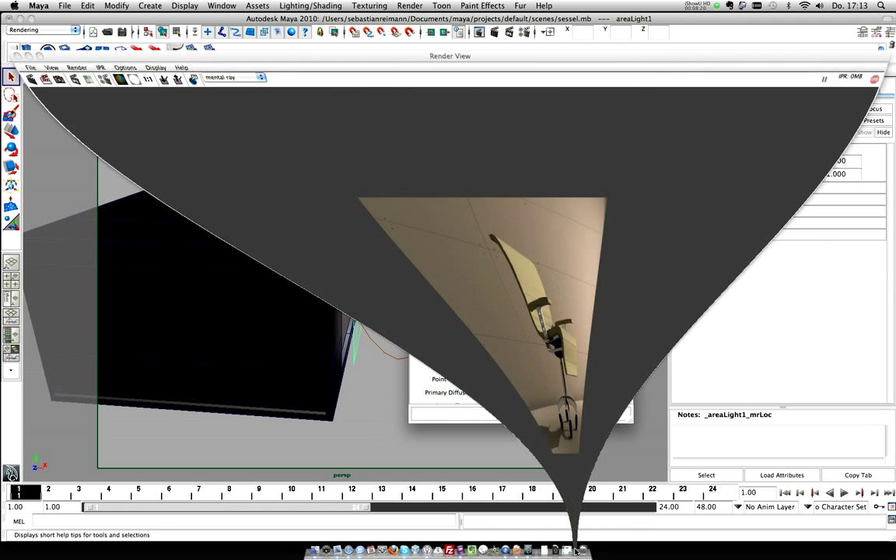